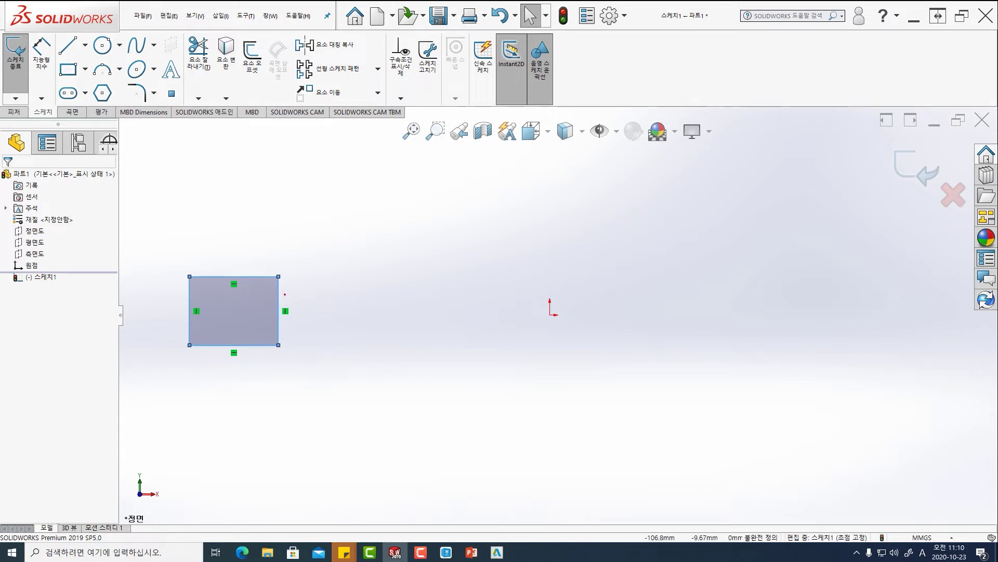
Enlarge the rectangle by extending its right and bottom edges and pulling its upper-right corner to about X -64.6, Y 58.8 mm
{"action": "left_click", "coordinate": [284, 293]}
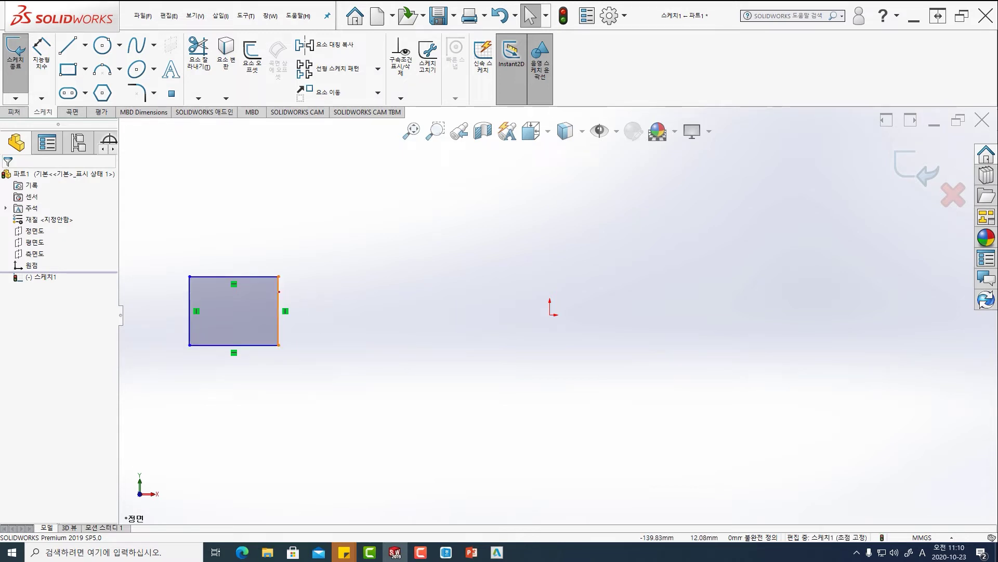
{"action": "left_click_drag", "start_coordinate": [279, 292], "coordinate": [388, 292]}
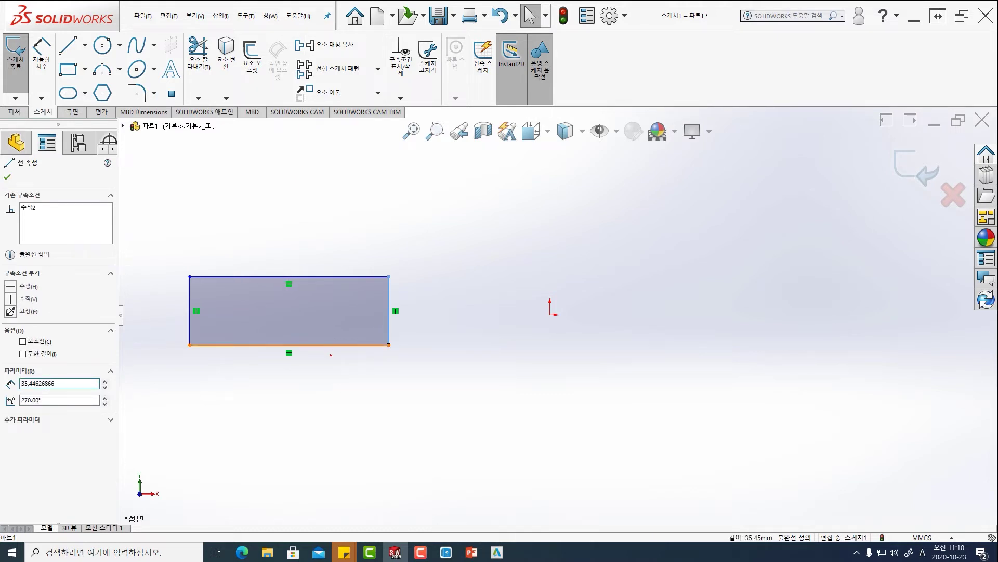
{"action": "left_click_drag", "start_coordinate": [330, 347], "coordinate": [329, 425]}
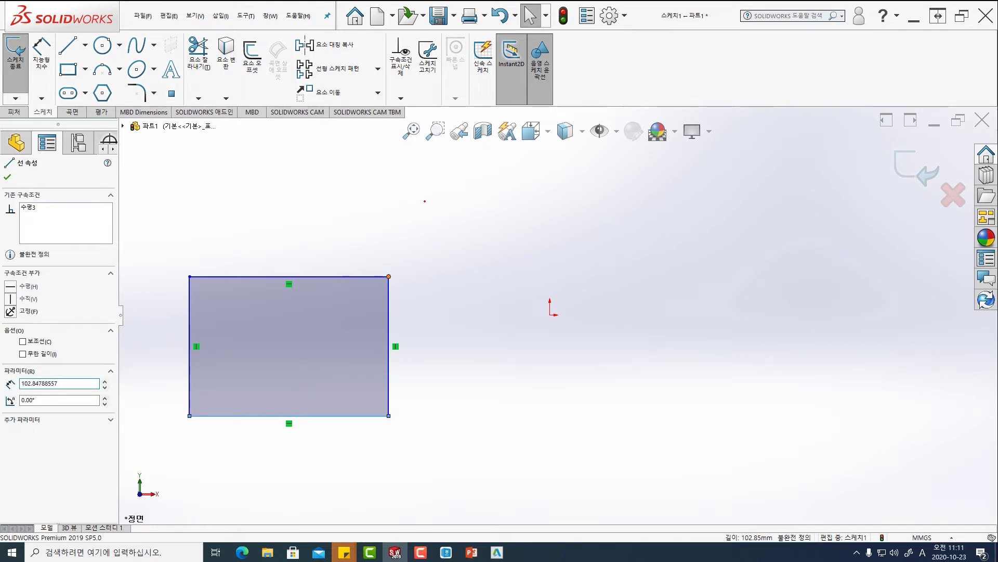
{"action": "left_click_drag", "start_coordinate": [389, 276], "coordinate": [425, 201]}
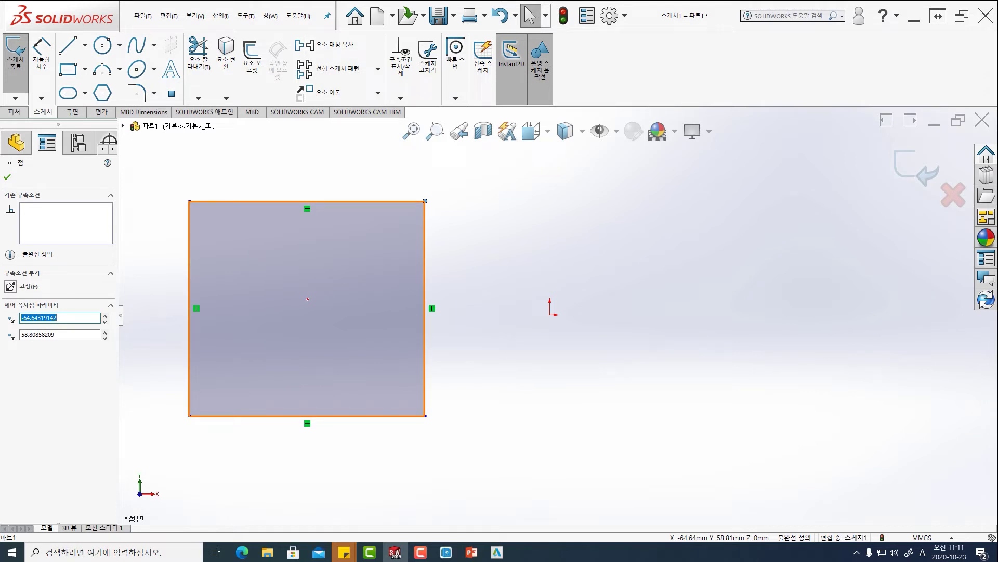
{"action": "left_click", "coordinate": [481, 437]}
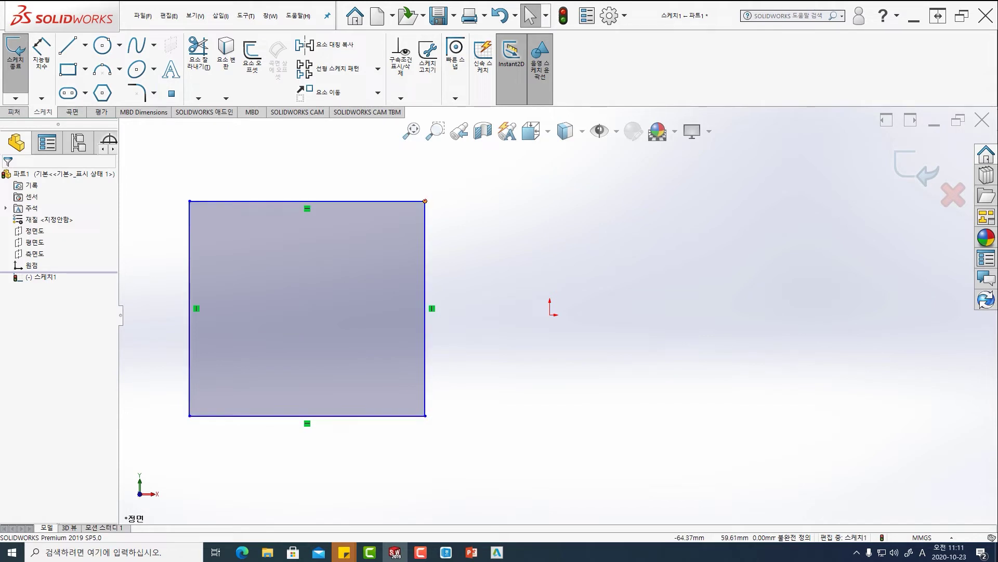
Shrink the rectangle by moving its upper-right corner to about X -111.4, Y 22.3 mm and its lower-left corner to about X -150, Y -31.7 mm
{"action": "left_click", "coordinate": [426, 201]}
{"action": "left_click_drag", "start_coordinate": [426, 200], "coordinate": [334, 271]}
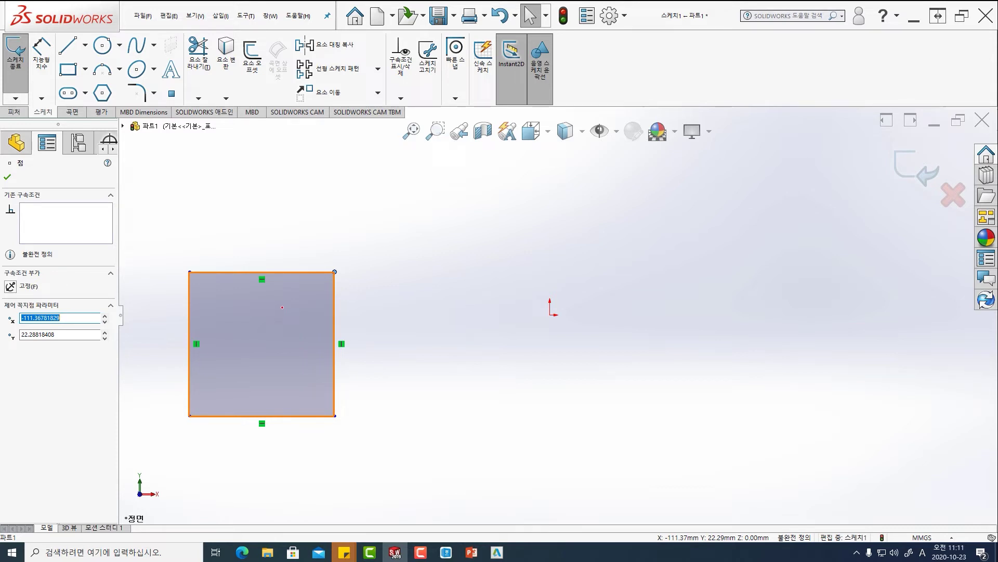
{"action": "left_click", "coordinate": [238, 244]}
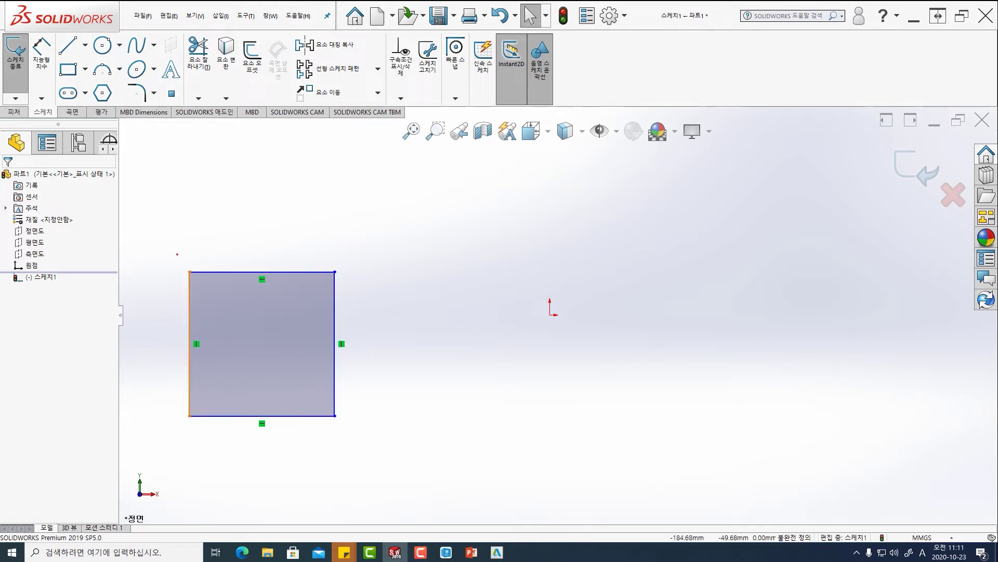
{"action": "left_click_drag", "start_coordinate": [169, 245], "coordinate": [362, 439]}
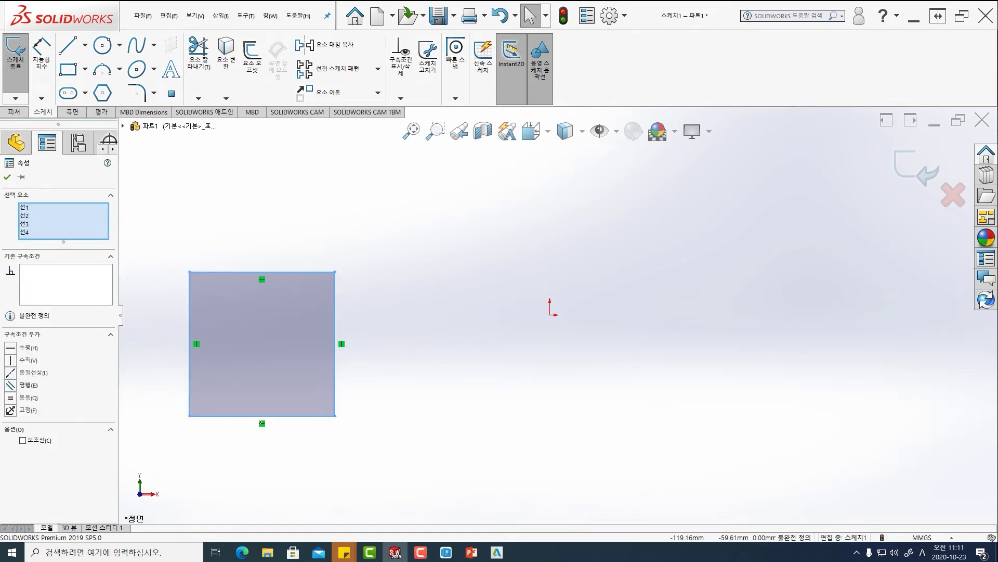
{"action": "left_click_drag", "start_coordinate": [189, 415], "coordinate": [260, 376]}
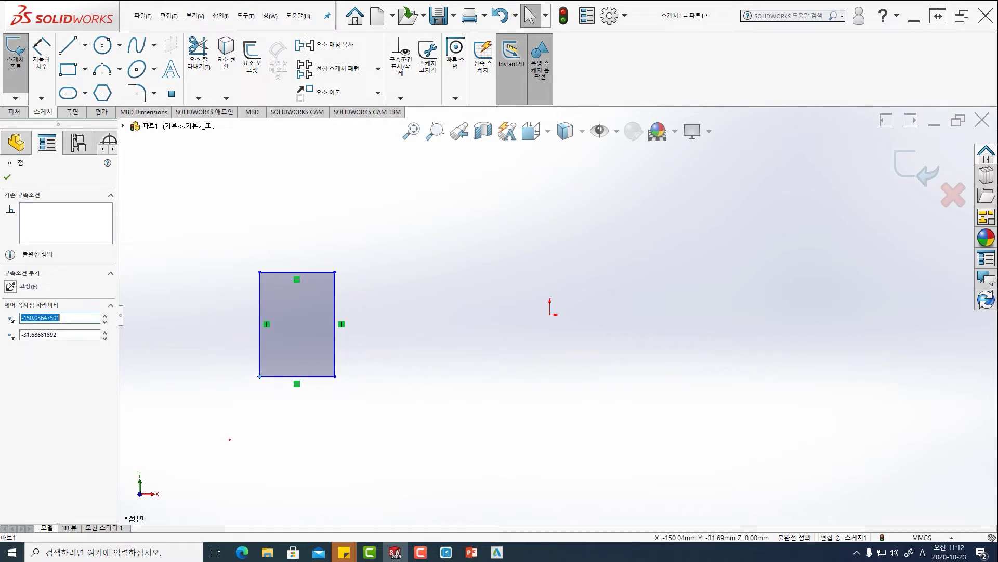
Move the whole rectangle so its lower-left corner coincides with the origin, and resize it to about 48.7 by 53.2 mm
{"action": "left_click_drag", "start_coordinate": [247, 230], "coordinate": [372, 450]}
{"action": "left_click_drag", "start_coordinate": [297, 323], "coordinate": [602, 250]}
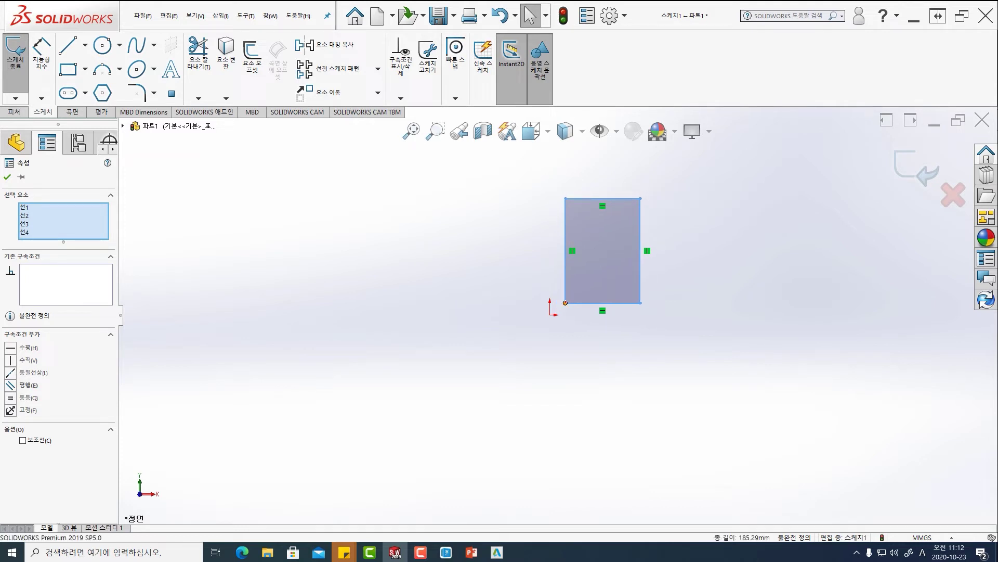
{"action": "left_click_drag", "start_coordinate": [565, 302], "coordinate": [550, 314]}
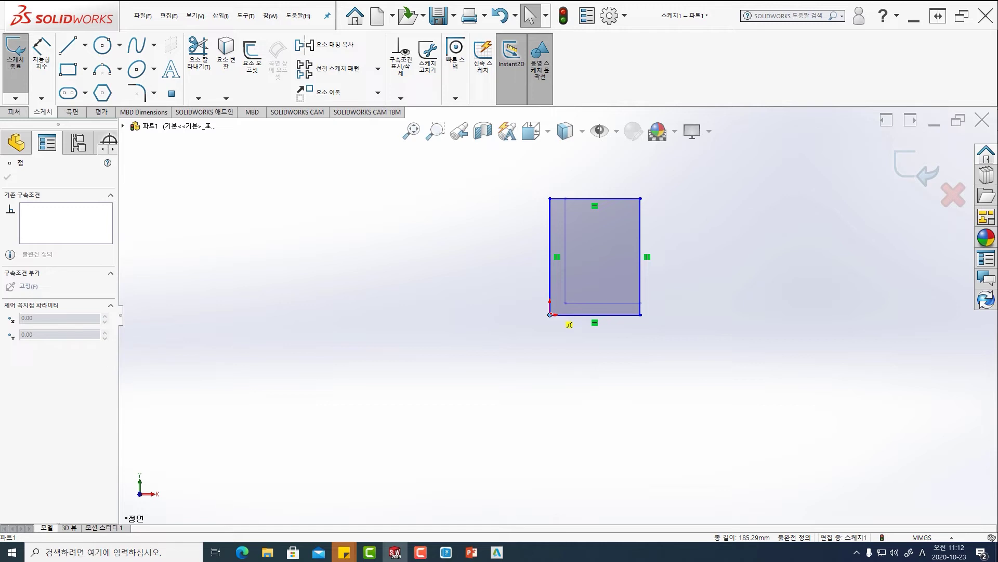
{"action": "left_click", "coordinate": [550, 315]}
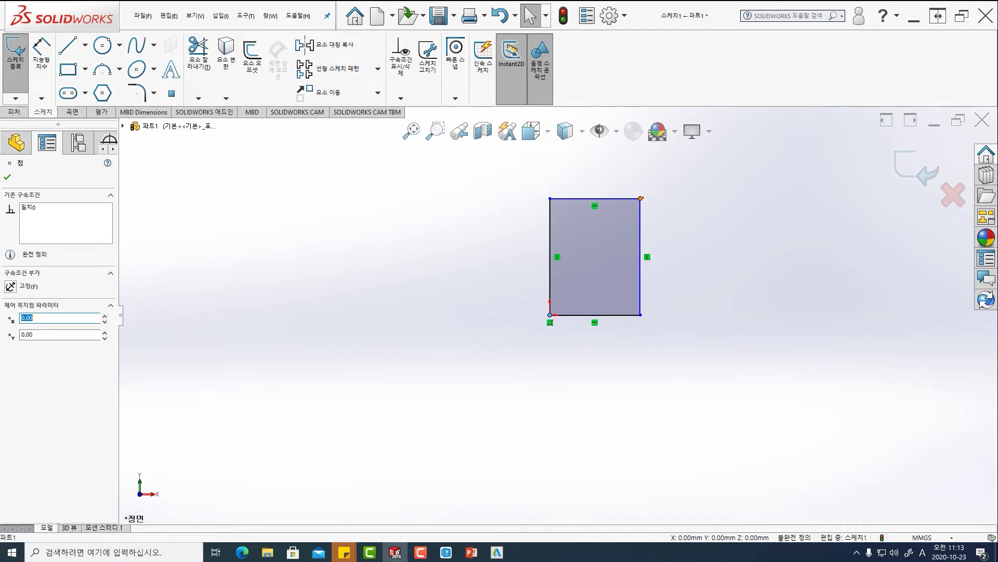
{"action": "left_click_drag", "start_coordinate": [640, 198], "coordinate": [661, 186]}
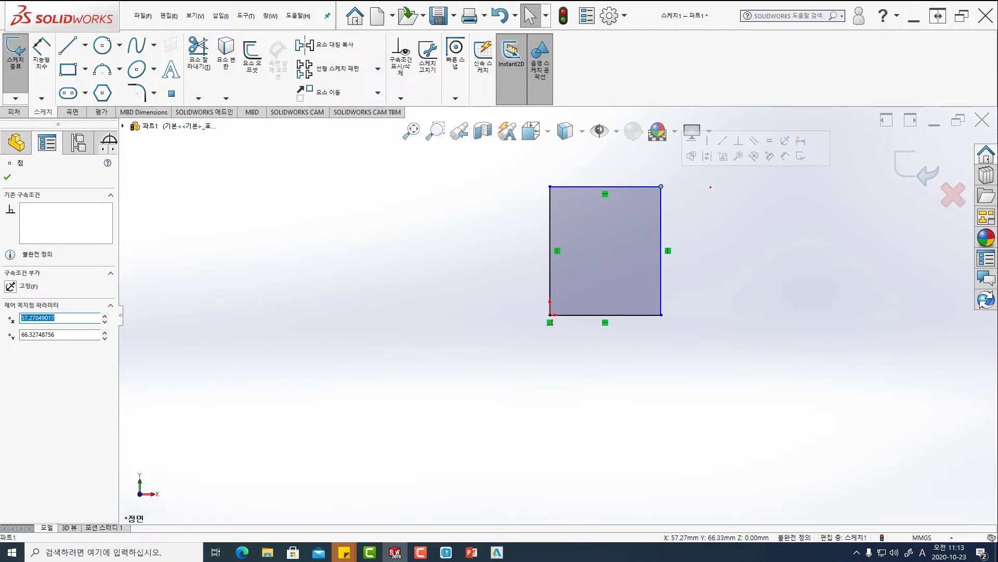
{"action": "left_click_drag", "start_coordinate": [661, 186], "coordinate": [644, 212]}
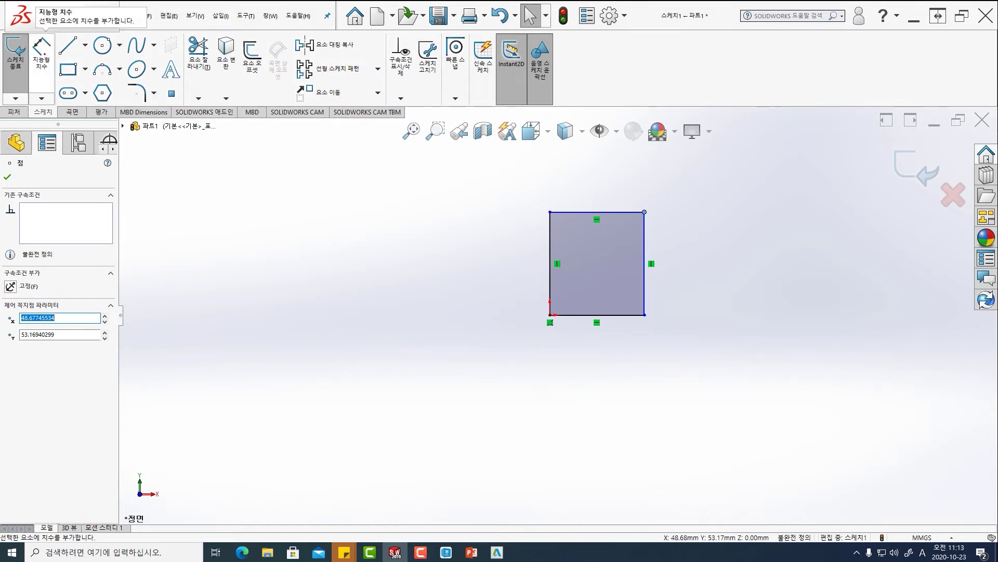
Dimension the vertical distance between the rectangle's top and bottom edges as 50 mm, placing the dimension outside its left edge
{"action": "left_click", "coordinate": [42, 98]}
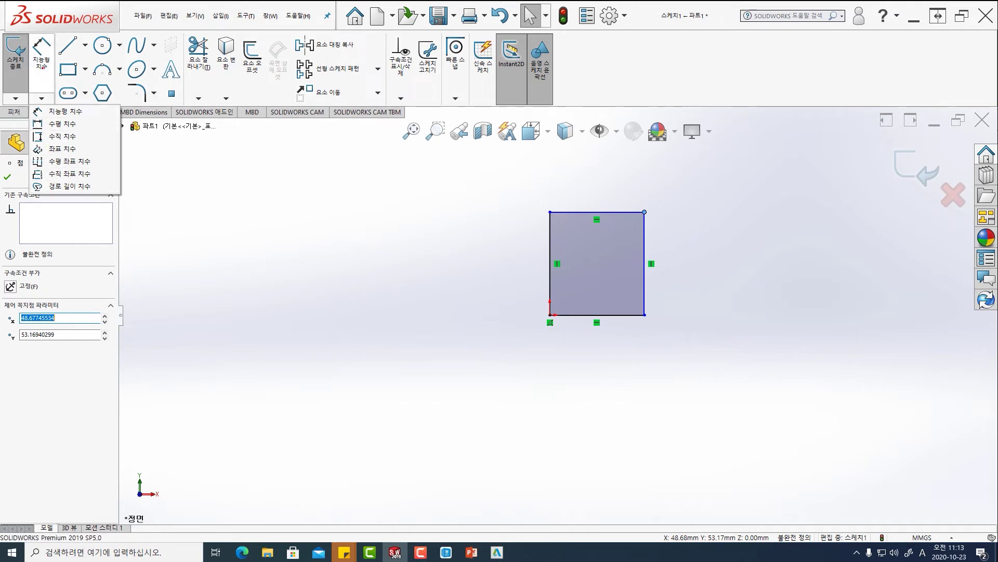
{"action": "left_click", "coordinate": [42, 65]}
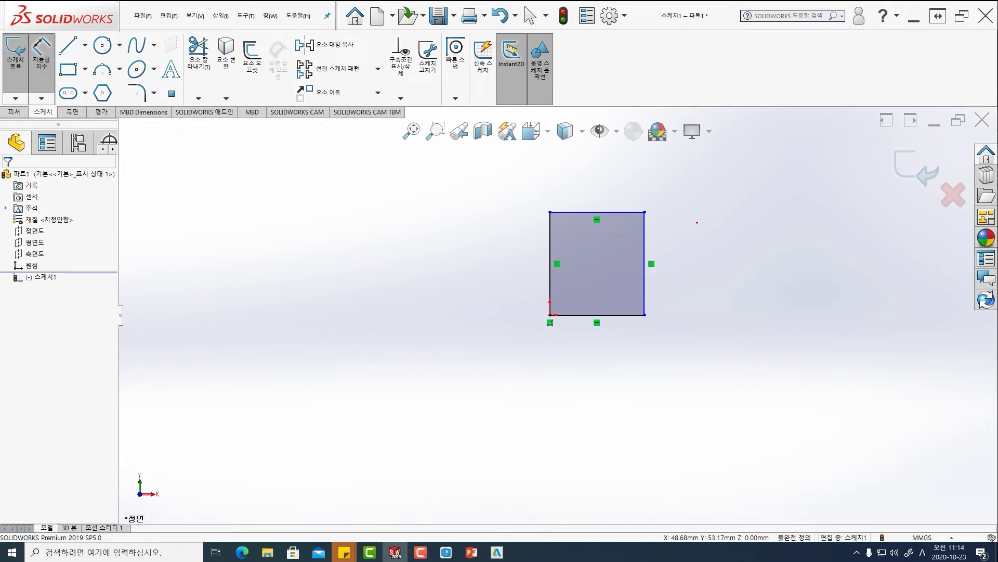
{"action": "middle_click_drag", "start_coordinate": [695, 220], "coordinate": [595, 261], "text": "ctrl"}
{"action": "key", "text": "Escape"}
{"action": "scroll", "coordinate": [558, 309], "scroll_direction": "up", "scroll_amount": 1}
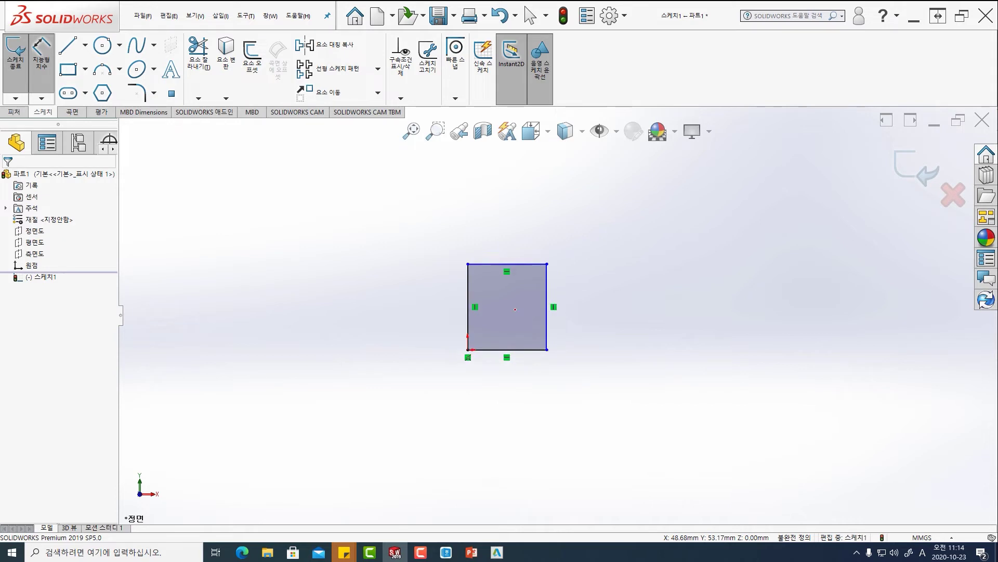
{"action": "scroll", "coordinate": [533, 308], "scroll_direction": "down", "scroll_amount": 1}
{"action": "scroll", "coordinate": [534, 308], "scroll_direction": "down", "scroll_amount": 2}
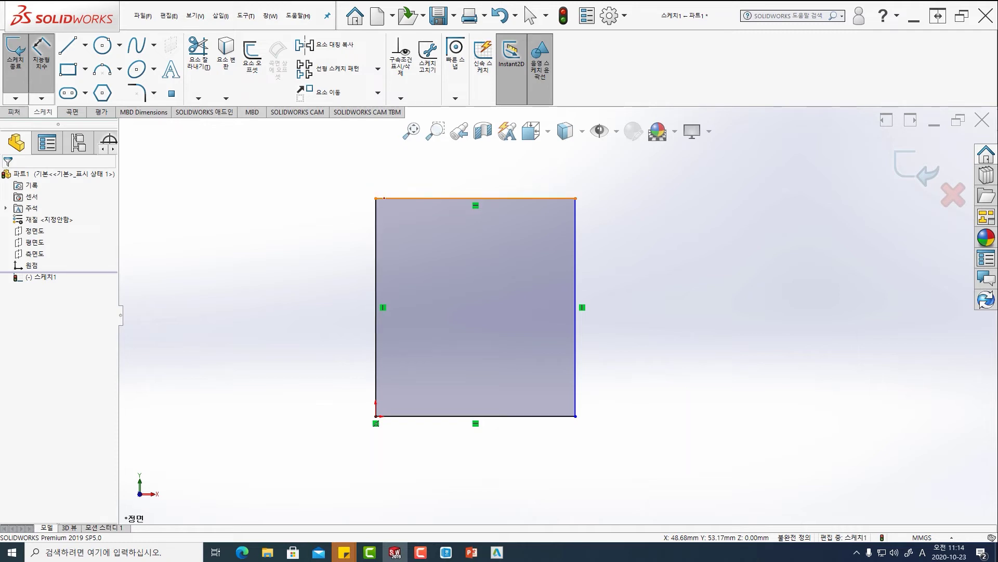
{"action": "left_click", "coordinate": [384, 198]}
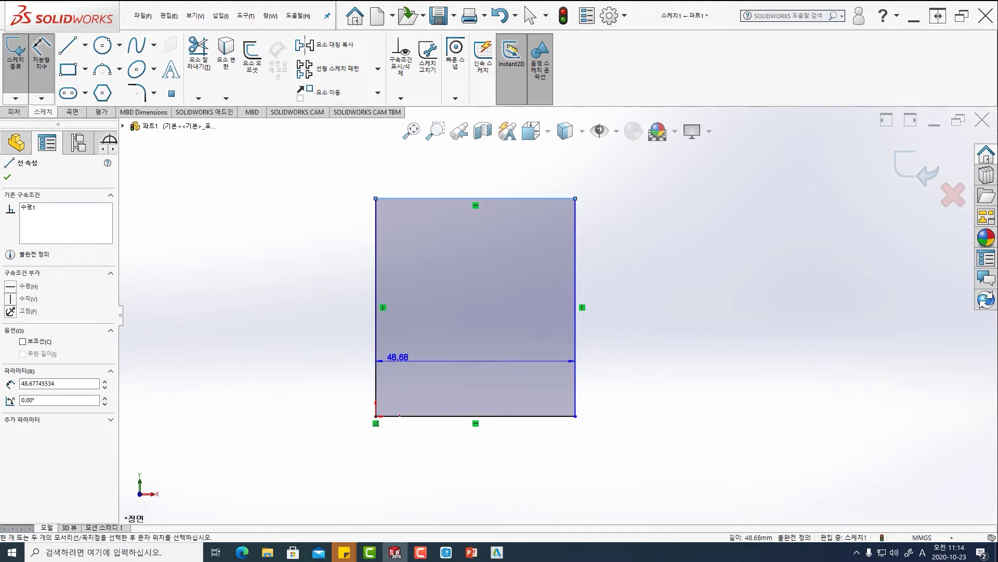
{"action": "left_click", "coordinate": [399, 416]}
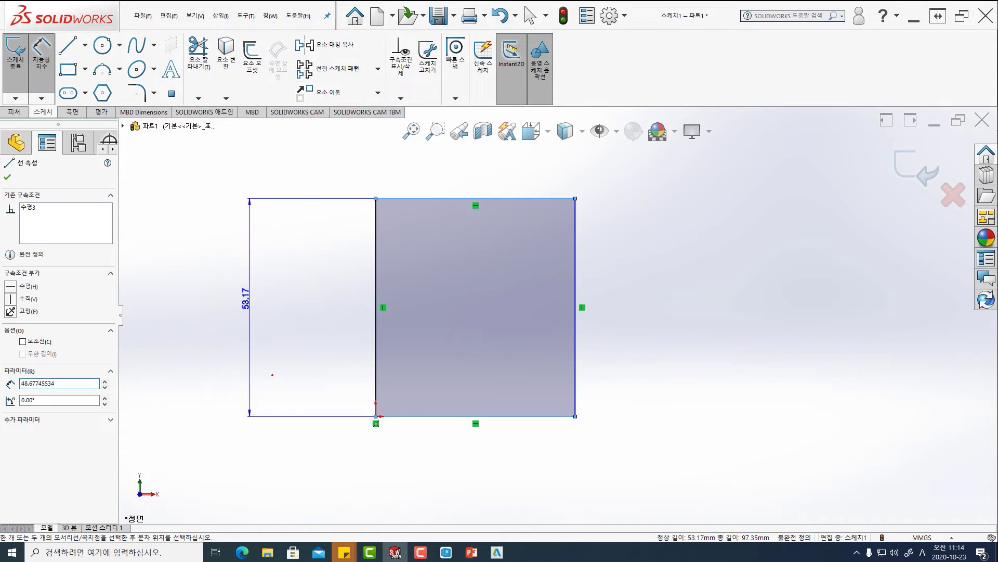
{"action": "left_click", "coordinate": [272, 375]}
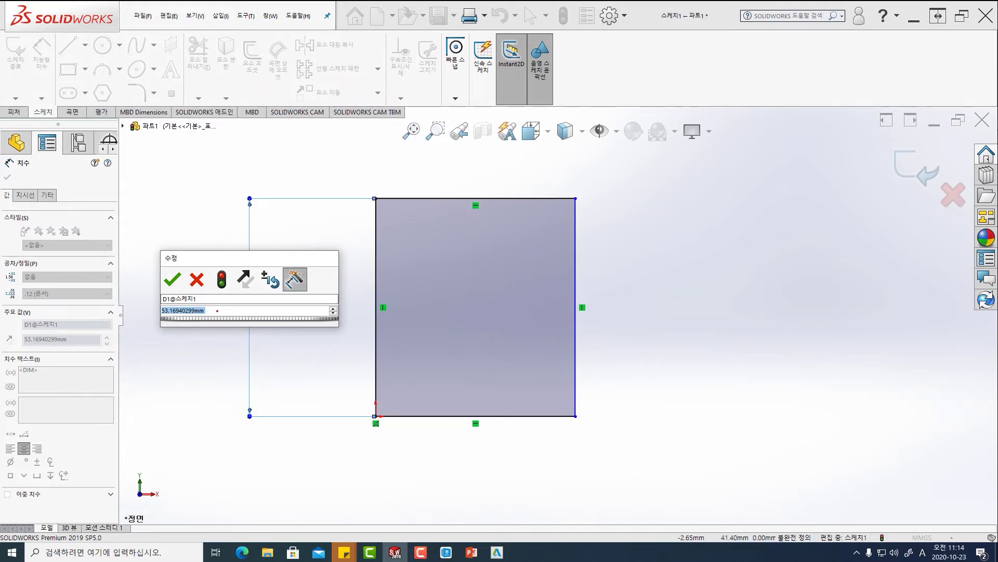
{"action": "type", "text": "50"}
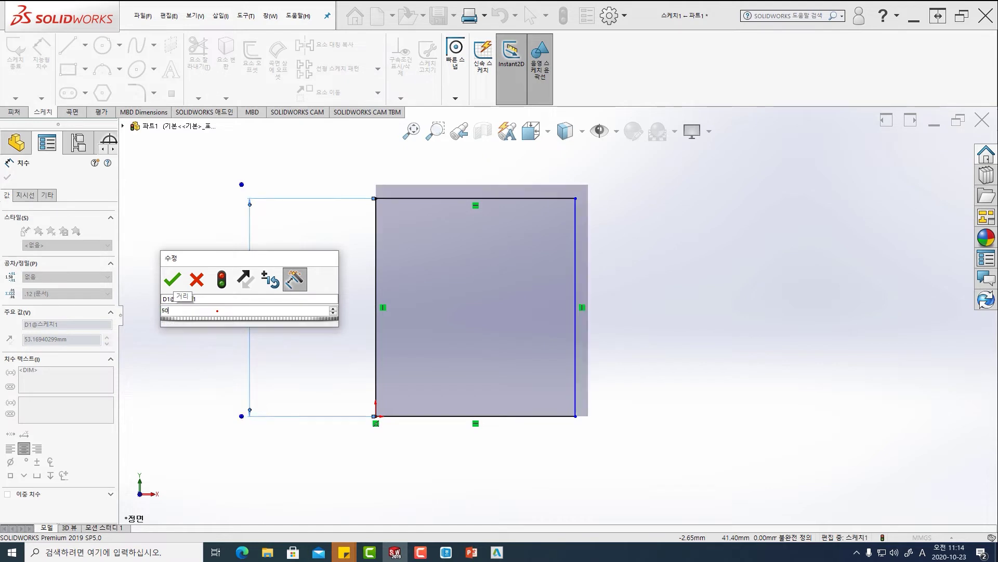
{"action": "key", "text": "Return"}
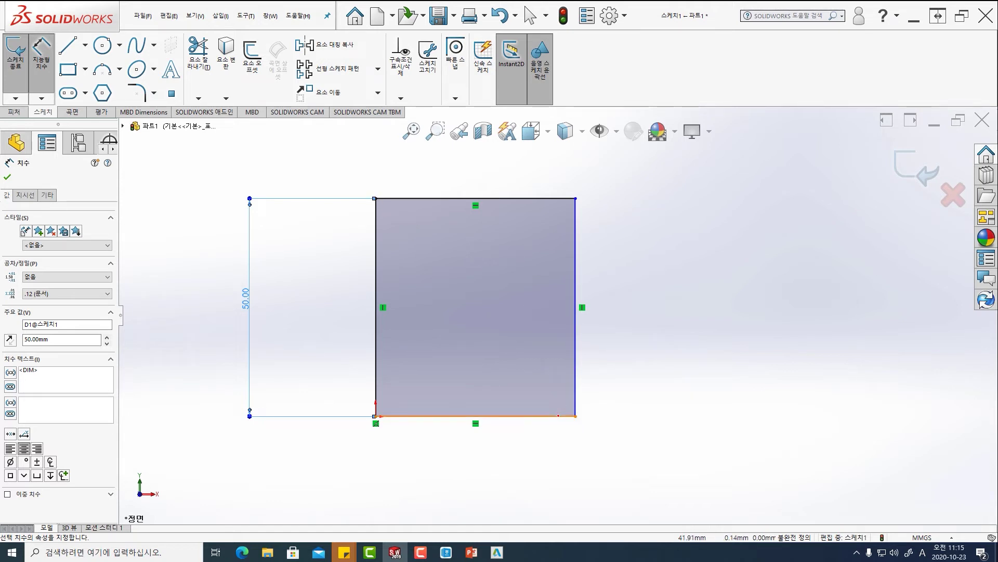
Dimension the rectangle's bottom edge as 50 mm, with the dimension placed below it
{"action": "left_click", "coordinate": [558, 415]}
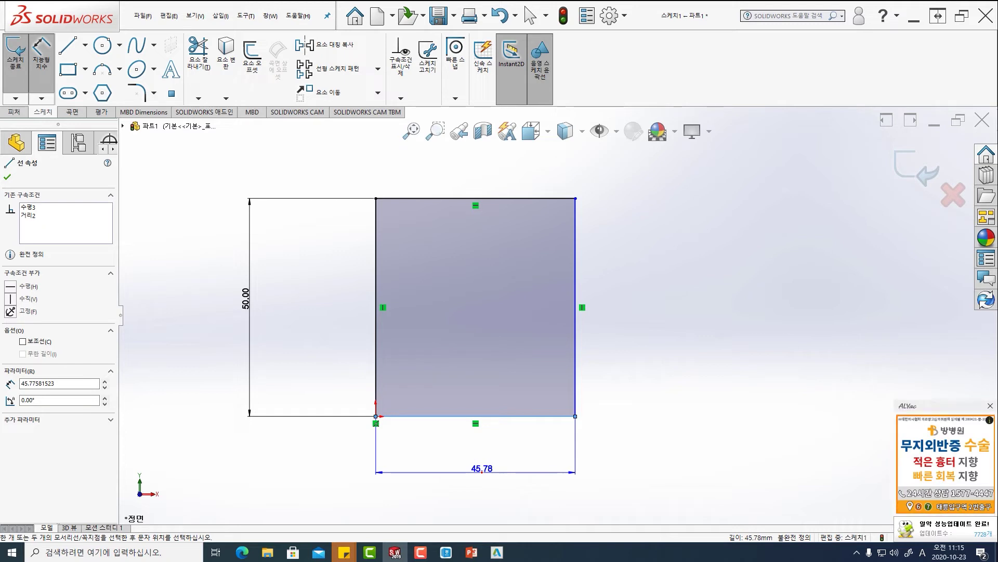
{"action": "left_click", "coordinate": [482, 472]}
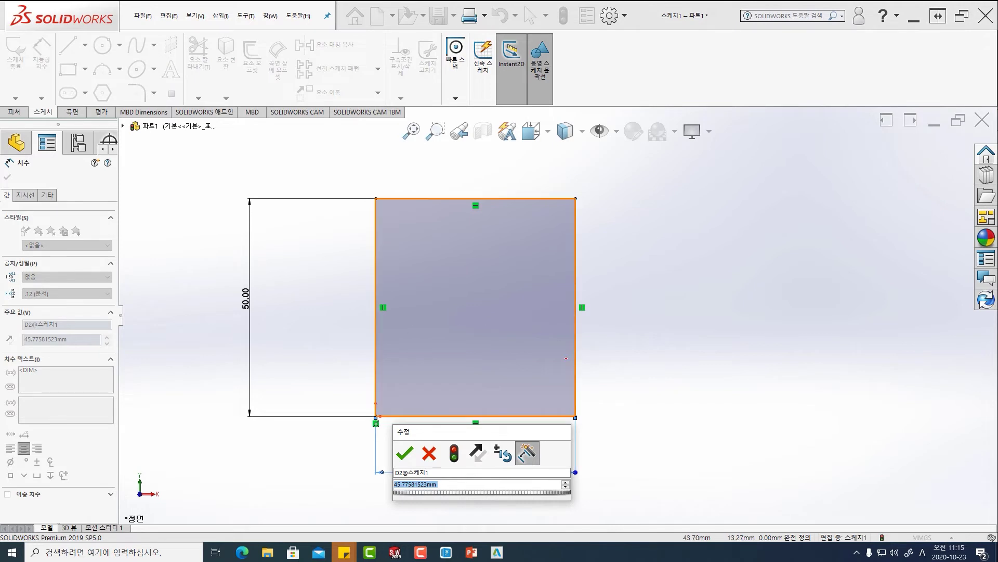
{"action": "type", "text": "50"}
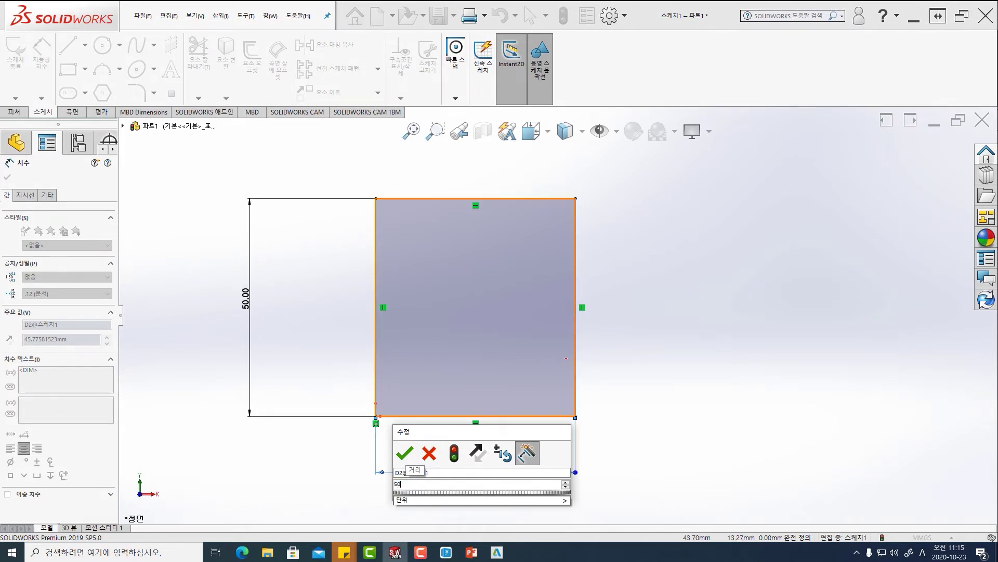
{"action": "key", "text": "Return"}
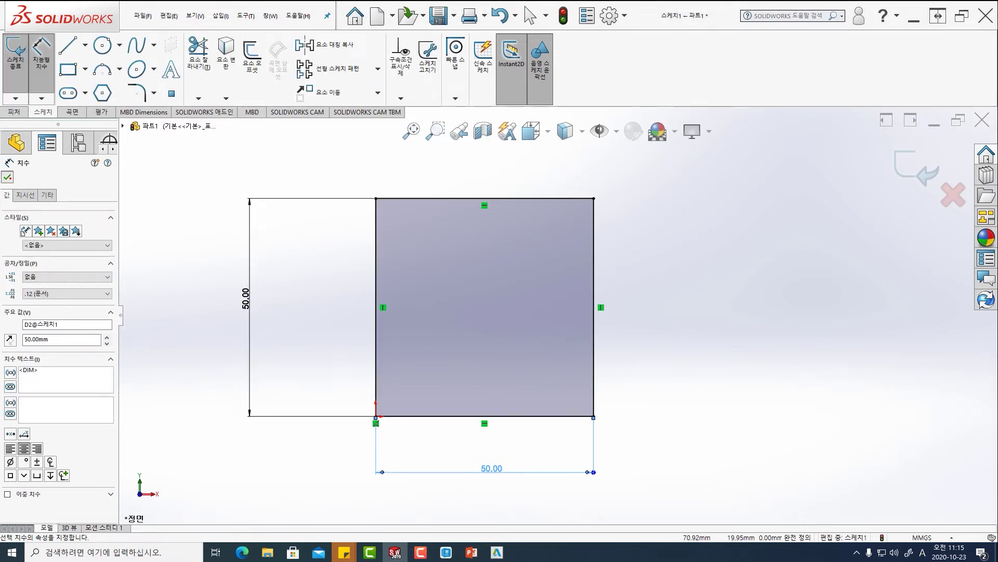
{"action": "key", "text": "Escape"}
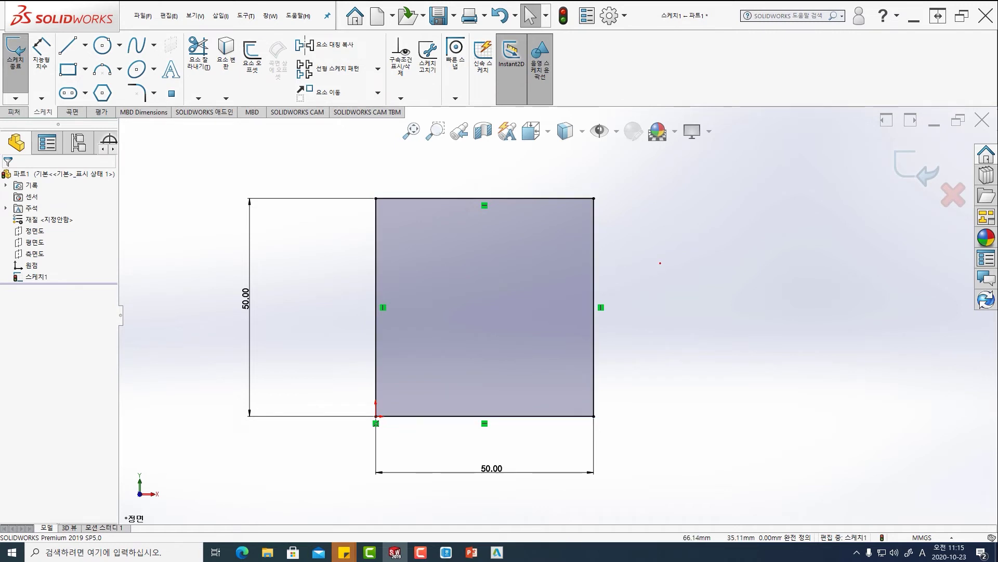
Reposition the vertical 50 mm dimension closer to the square's left edge
{"action": "middle_click_drag", "start_coordinate": [657, 227], "coordinate": [533, 236], "text": "ctrl"}
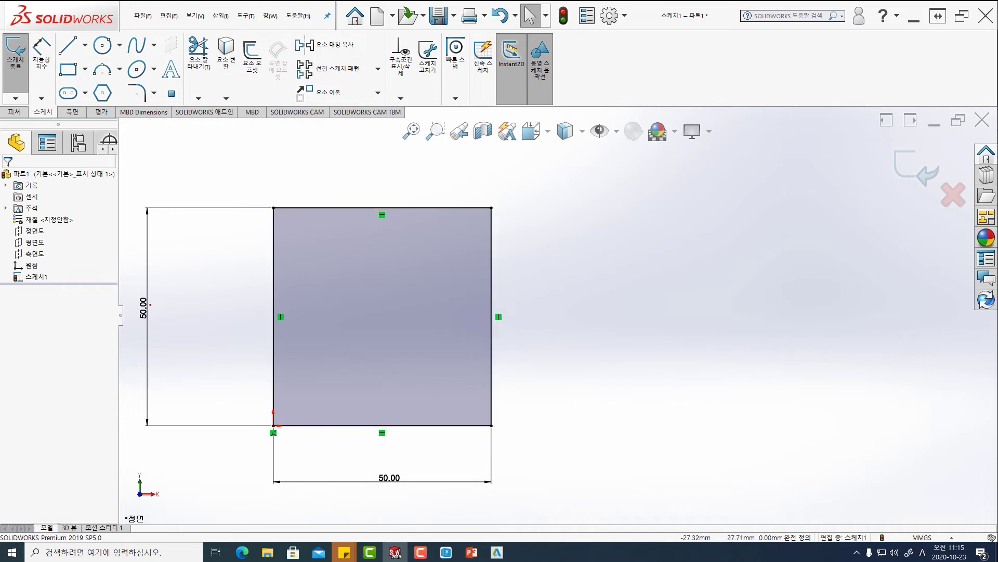
{"action": "left_click_drag", "start_coordinate": [145, 304], "coordinate": [201, 311]}
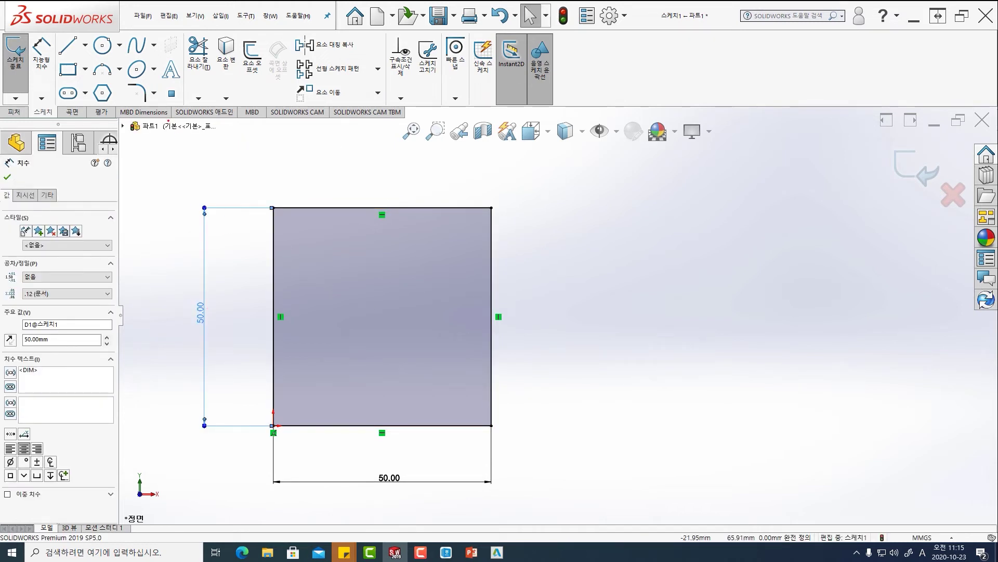
{"action": "key", "text": "Escape"}
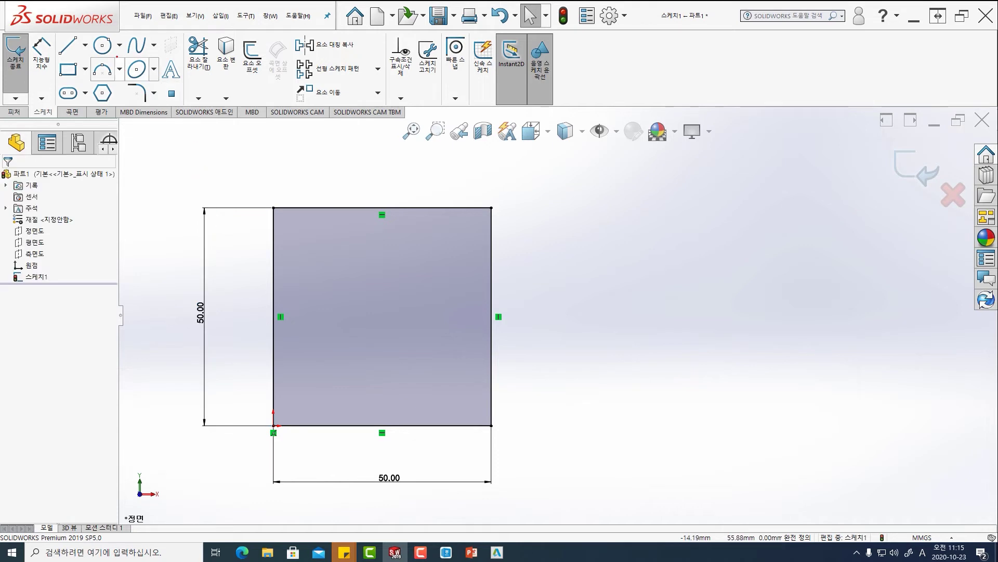
Sketch a circle with a radius of about 7.4 mm to the right of the square, centred at about X 80, Y 42.4 mm
{"action": "left_click", "coordinate": [102, 45]}
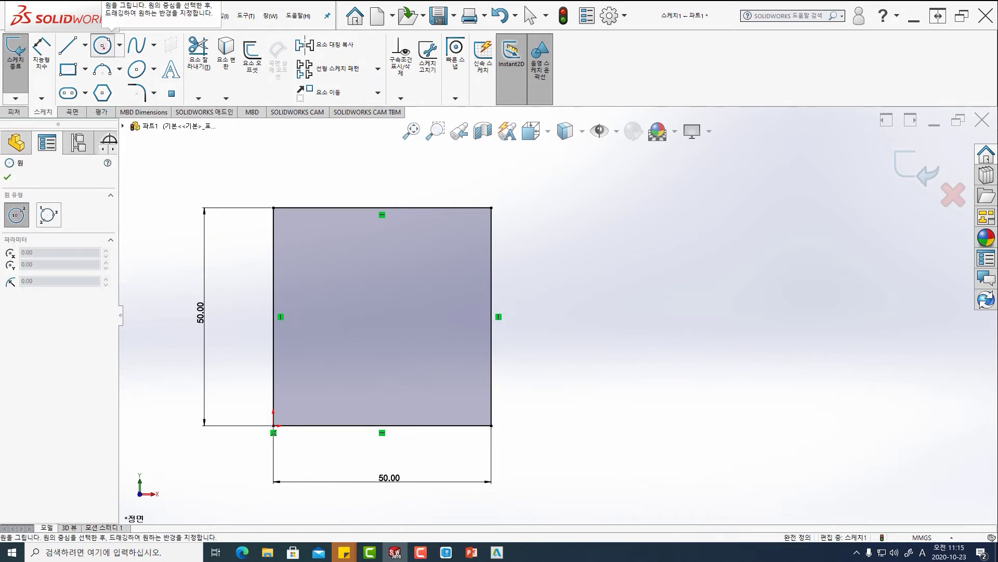
{"action": "left_click", "coordinate": [622, 241]}
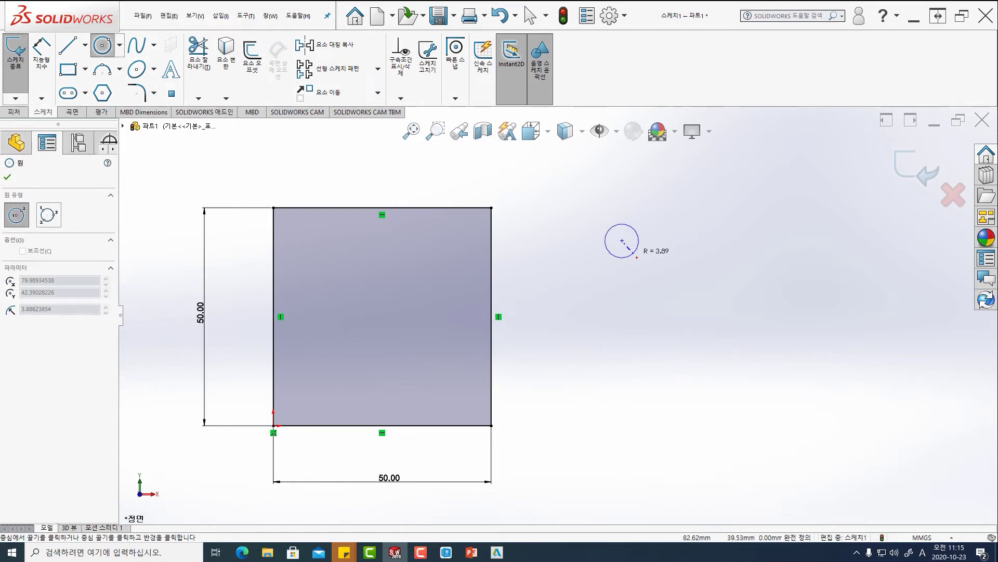
{"action": "left_click", "coordinate": [644, 264]}
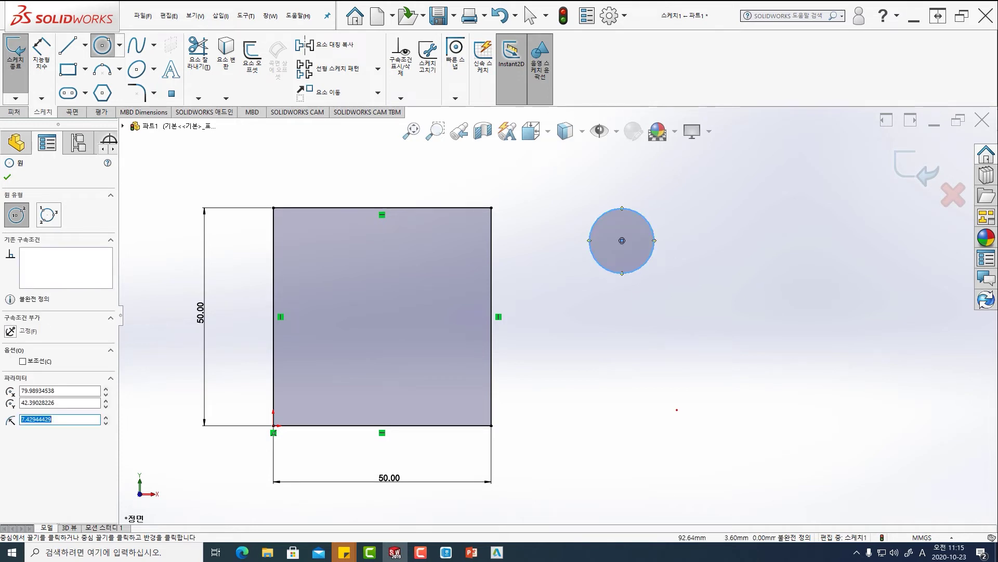
{"action": "key", "text": "Escape"}
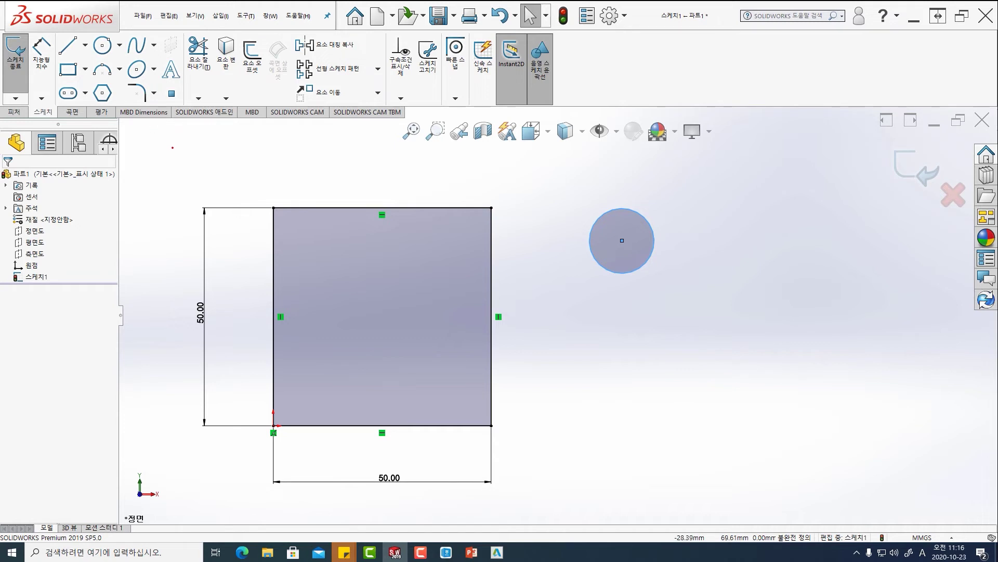
Select the circle's centre point together with the square's top-right corner point
{"action": "left_click", "coordinate": [575, 205]}
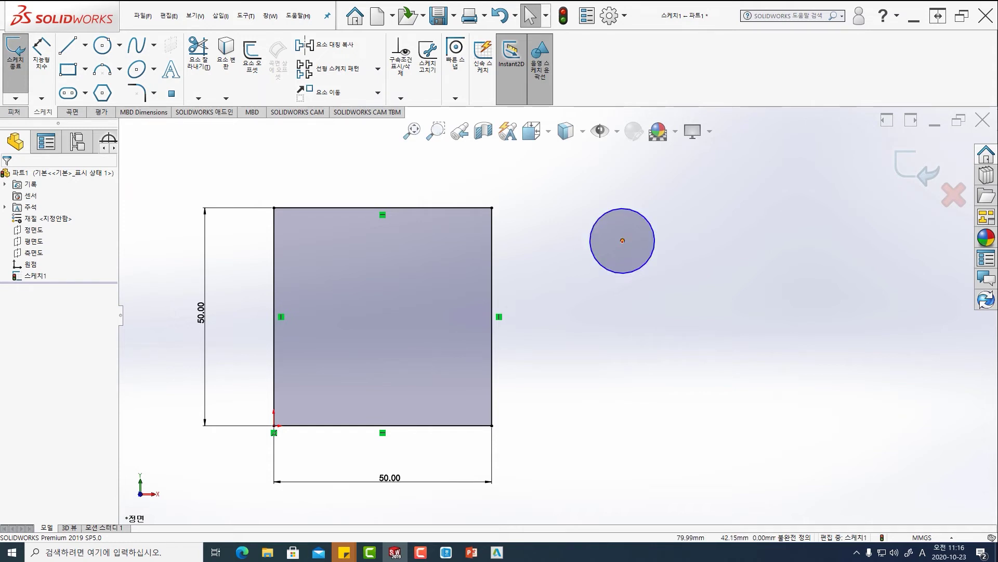
{"action": "left_click", "coordinate": [622, 241]}
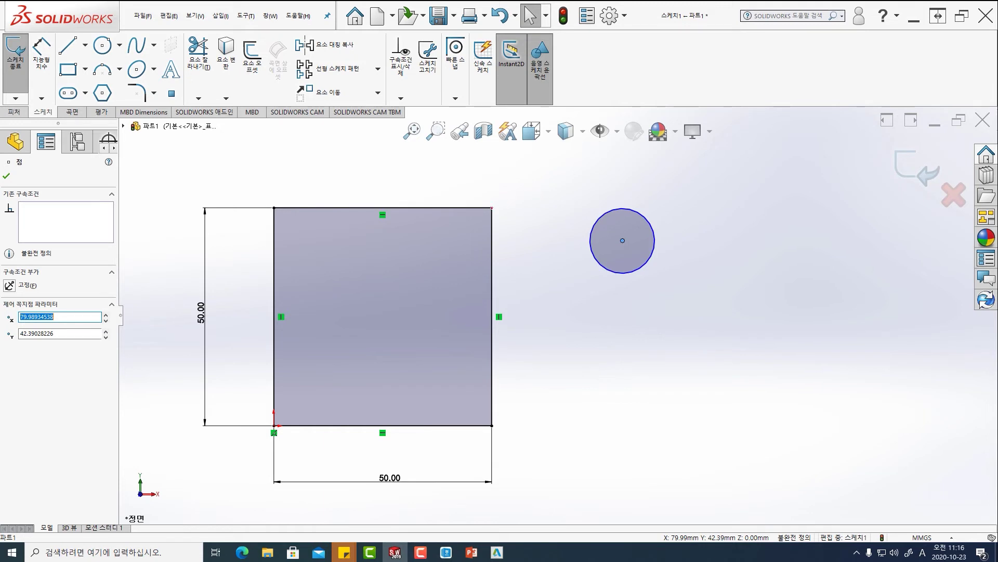
{"action": "left_click", "coordinate": [492, 208]}
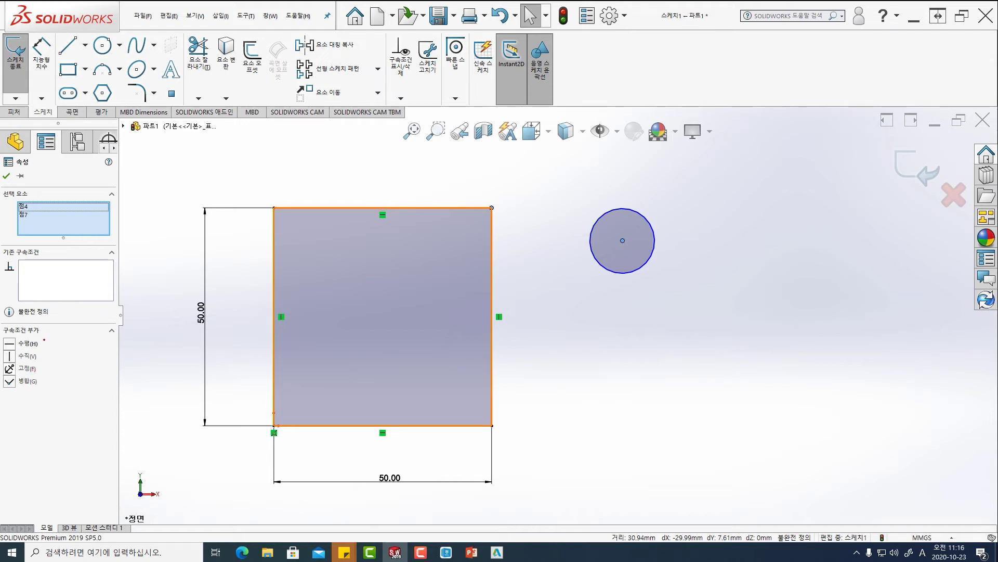
{"action": "mouse_move", "coordinate": [44, 341]}
{"action": "left_mouse_down"}
{"action": "mouse_move", "coordinate": [51, 372]}
{"action": "mouse_move", "coordinate": [33, 391]}
{"action": "left_mouse_up"}
{"action": "mouse_move", "coordinate": [622, 242]}
{"action": "left_mouse_down"}
{"action": "mouse_move", "coordinate": [599, 293]}
{"action": "mouse_move", "coordinate": [590, 289]}
{"action": "mouse_move", "coordinate": [593, 280]}
{"action": "mouse_move", "coordinate": [618, 285]}
{"action": "left_mouse_up"}
{"action": "left_click_drag", "start_coordinate": [608, 290], "coordinate": [637, 292]}
{"action": "mouse_move", "coordinate": [642, 277]}
{"action": "left_mouse_down"}
{"action": "mouse_move", "coordinate": [639, 302]}
{"action": "mouse_move", "coordinate": [651, 291]}
{"action": "left_mouse_up"}
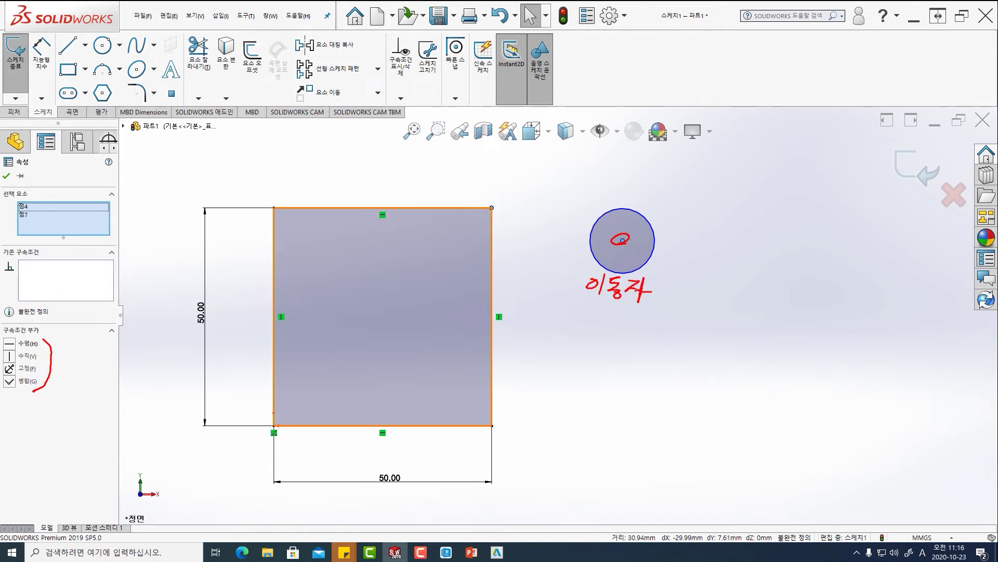
{"action": "left_click_drag", "start_coordinate": [469, 219], "coordinate": [474, 234]}
{"action": "left_click_drag", "start_coordinate": [468, 236], "coordinate": [496, 245]}
{"action": "left_click_drag", "start_coordinate": [495, 240], "coordinate": [459, 267]}
{"action": "mouse_move", "coordinate": [471, 248]}
{"action": "left_mouse_down"}
{"action": "mouse_move", "coordinate": [471, 270]}
{"action": "mouse_move", "coordinate": [490, 257]}
{"action": "left_mouse_up"}
{"action": "mouse_move", "coordinate": [477, 260]}
{"action": "left_mouse_down"}
{"action": "mouse_move", "coordinate": [497, 259]}
{"action": "mouse_move", "coordinate": [503, 270]}
{"action": "left_mouse_up"}
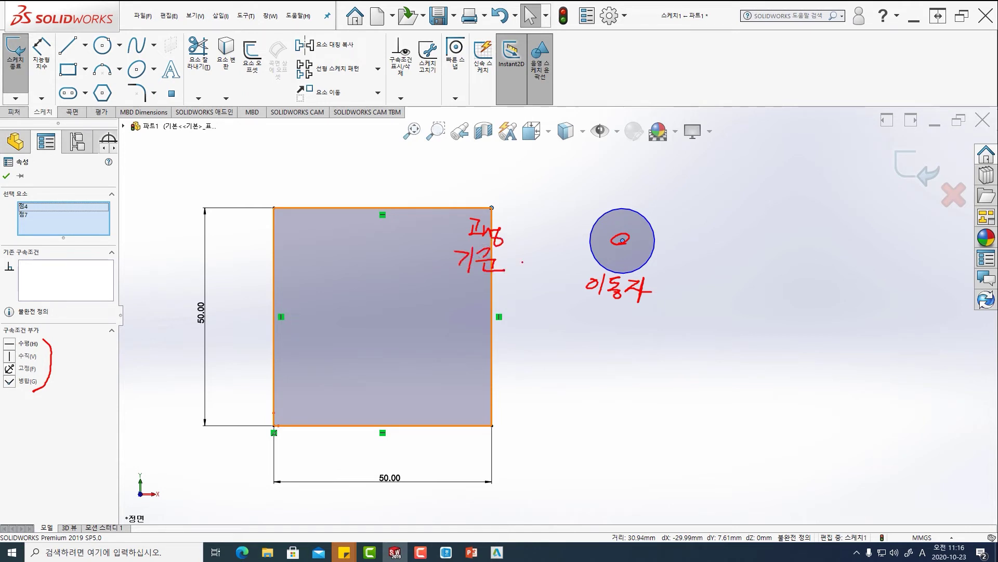
{"action": "mouse_move", "coordinate": [621, 240]}
{"action": "left_mouse_down"}
{"action": "mouse_move", "coordinate": [549, 200]}
{"action": "mouse_move", "coordinate": [493, 208]}
{"action": "mouse_move", "coordinate": [500, 212]}
{"action": "left_mouse_up"}
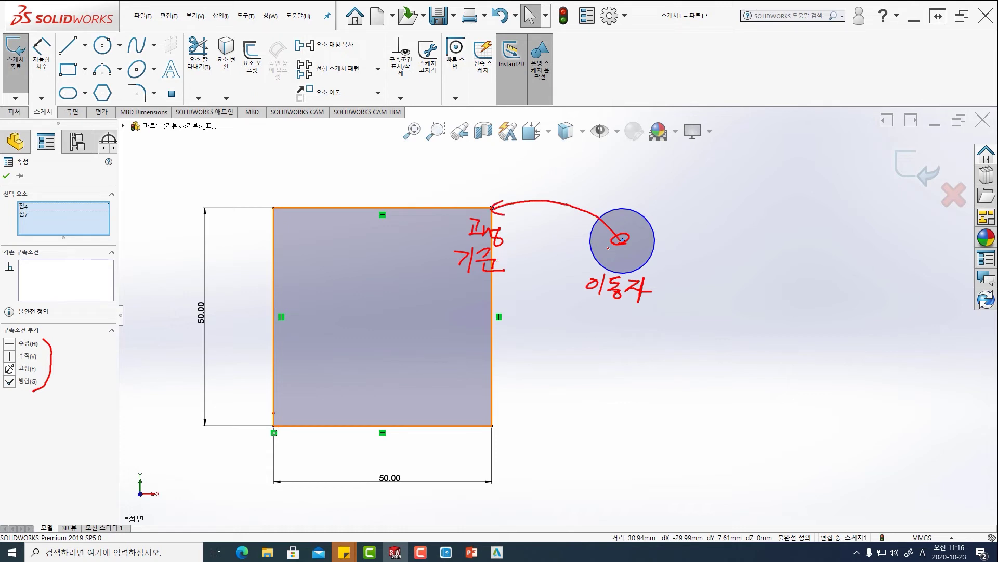
{"action": "key", "text": "Escape"}
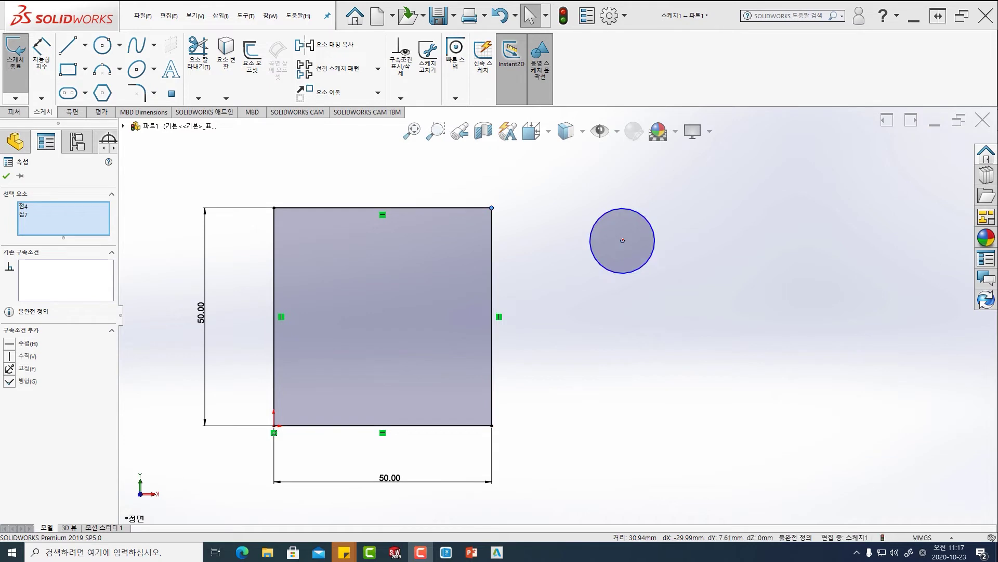
Add a Merge relation between the circle's centre point and the square's top-right corner
{"action": "left_click_drag", "start_coordinate": [622, 240], "coordinate": [491, 206]}
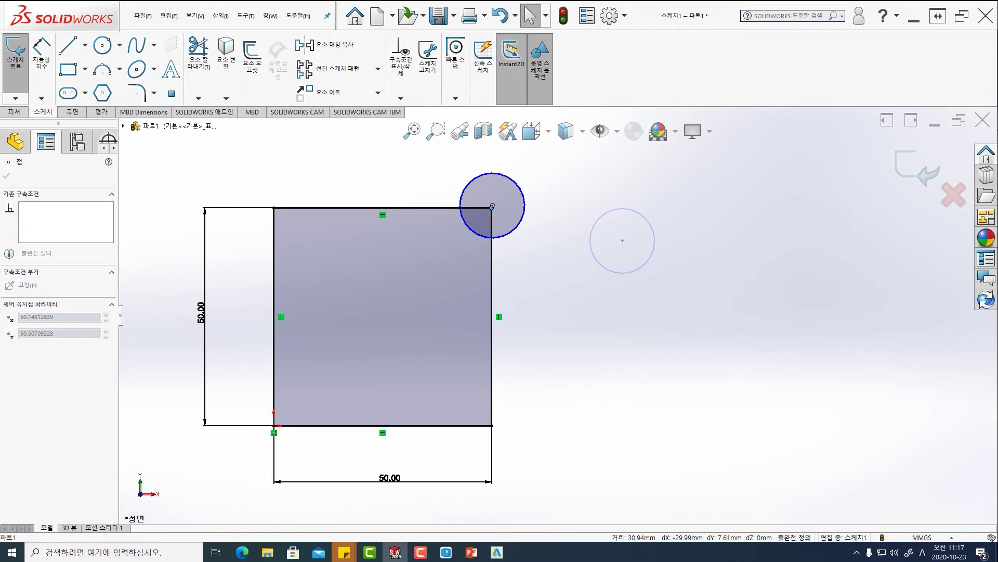
{"action": "left_click_drag", "start_coordinate": [509, 201], "coordinate": [633, 215]}
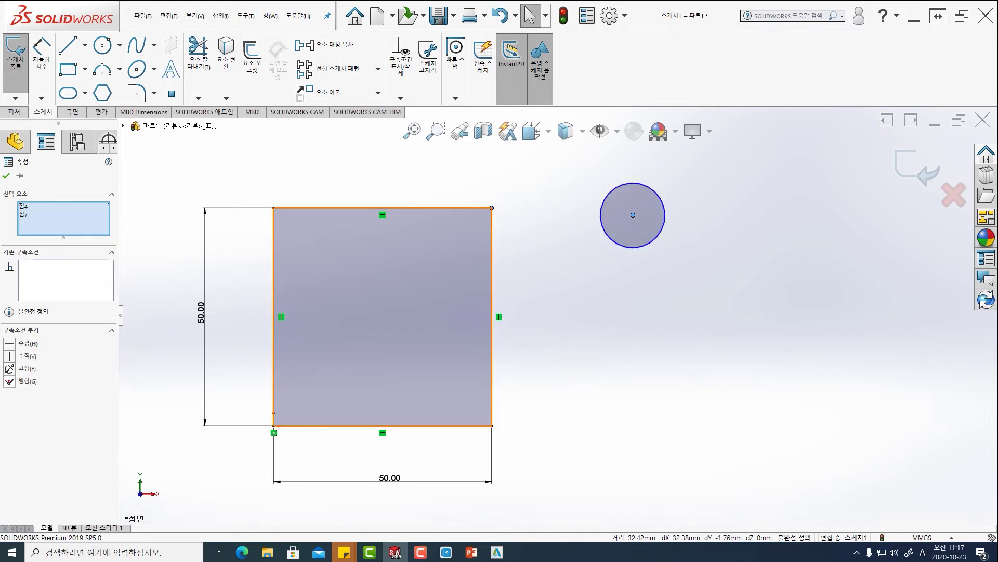
{"action": "left_click", "coordinate": [9, 381]}
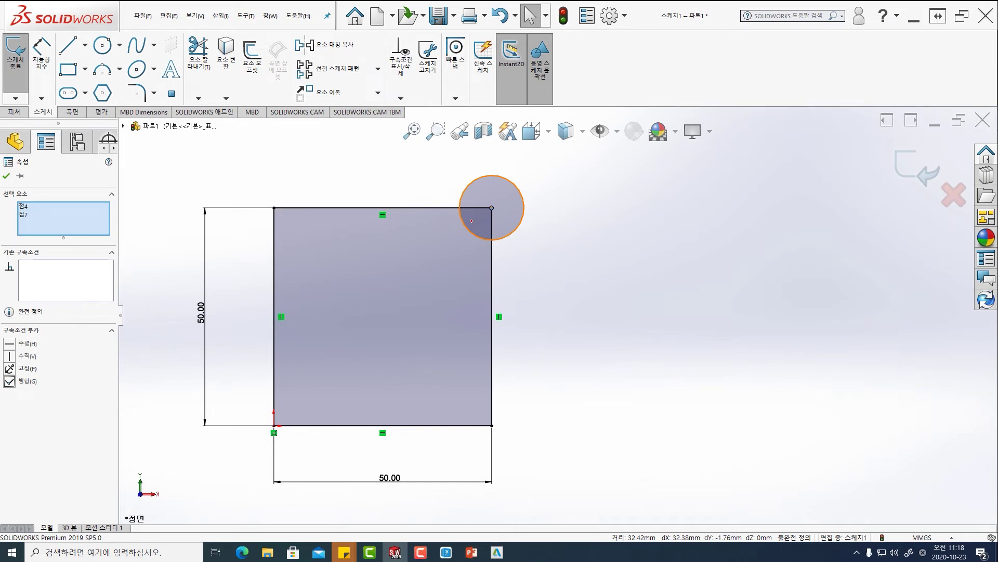
{"action": "key", "text": "Escape"}
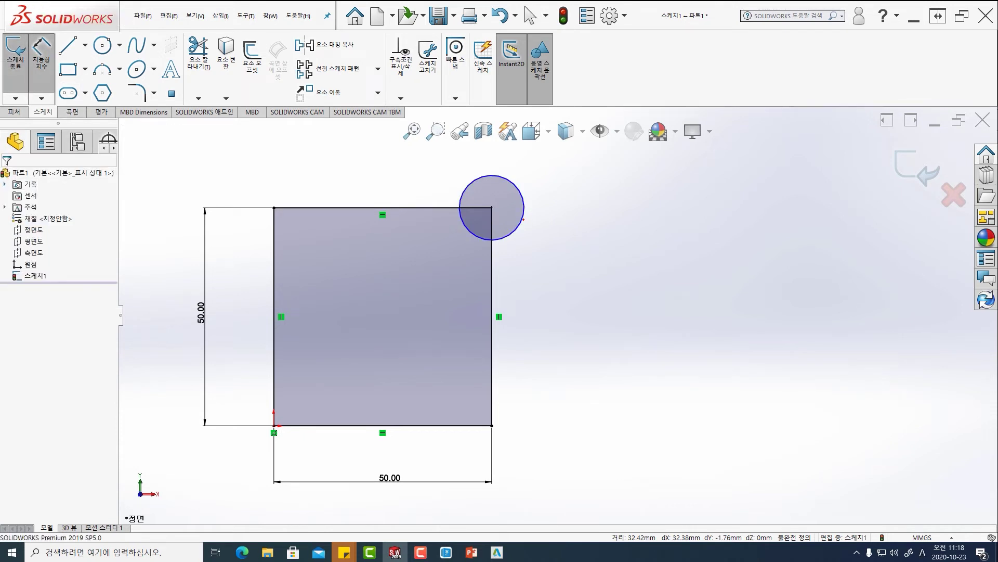
Dimension the circle's diameter as 15 mm, placing the dimension to its lower right
{"action": "left_click", "coordinate": [549, 238]}
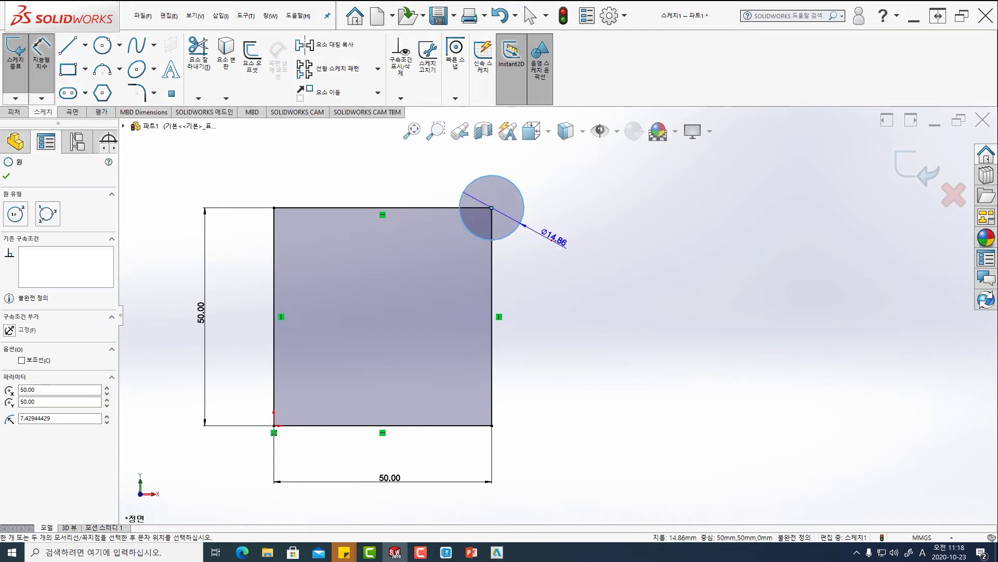
{"action": "left_click", "coordinate": [552, 239]}
{"action": "left_click", "coordinate": [552, 238]}
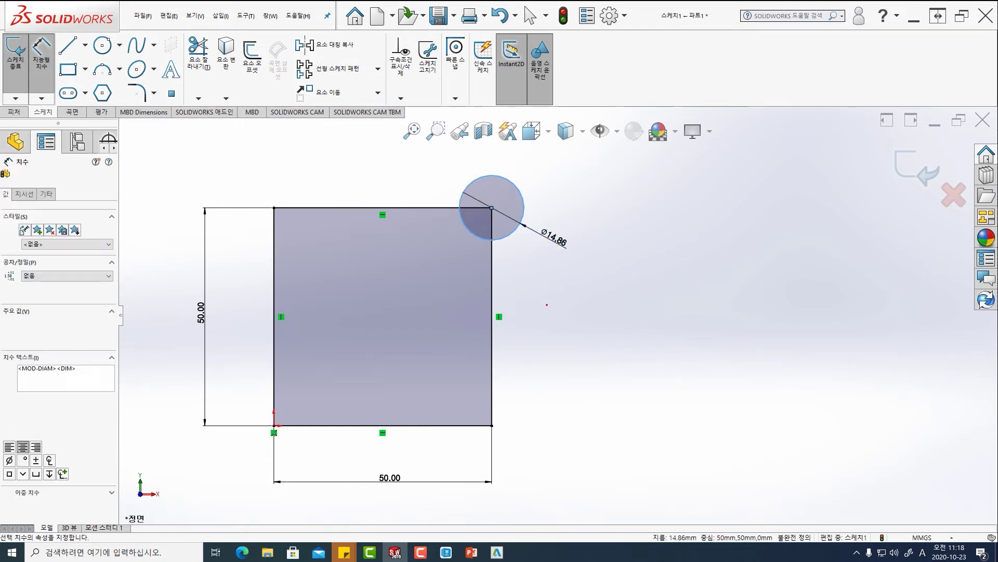
{"action": "type", "text": "15"}
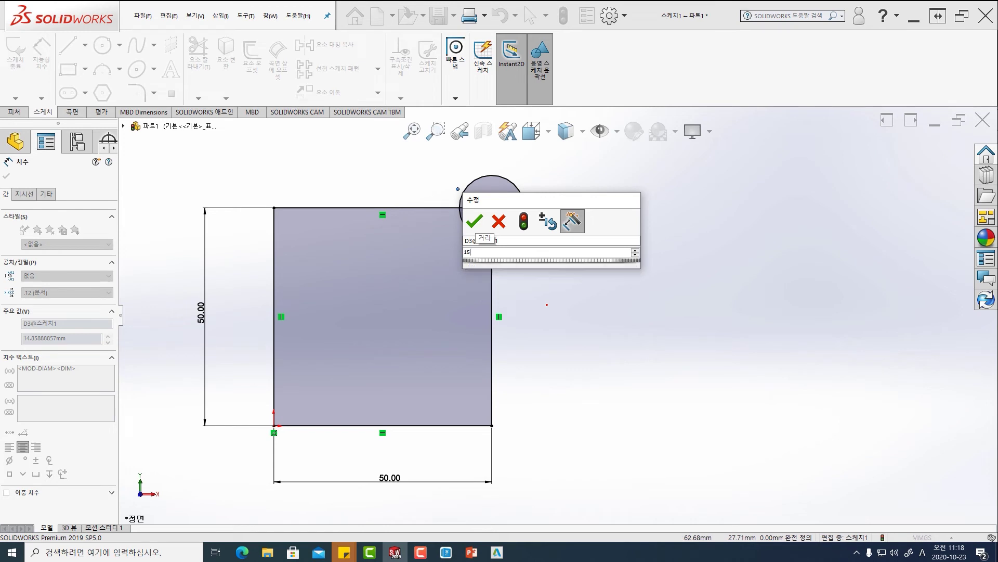
{"action": "key", "text": "Return"}
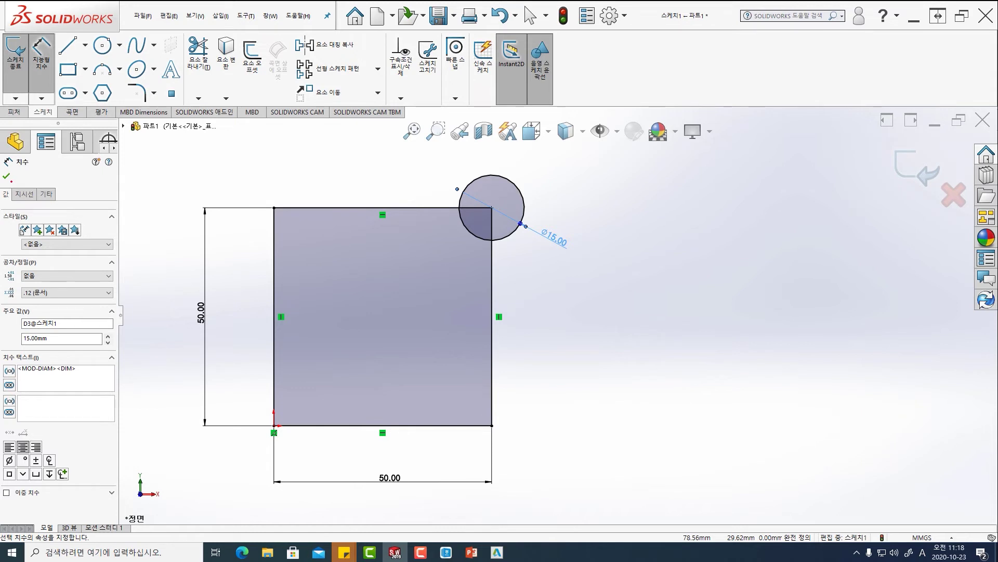
{"action": "left_click", "coordinate": [7, 177]}
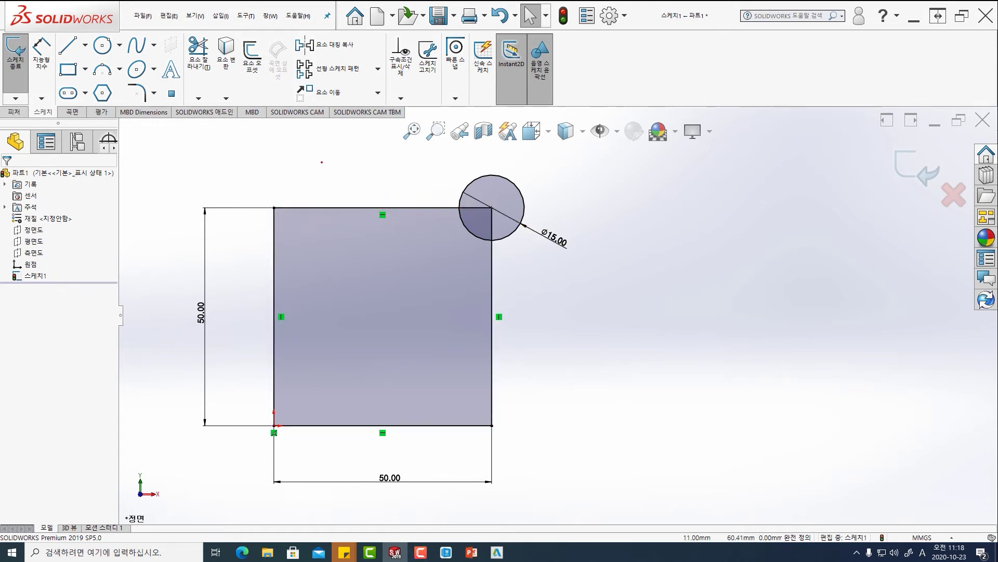
Trim the quarter arc inside the square and the two square edge segments inside the circle with Trim Entities
{"action": "left_click", "coordinate": [198, 52]}
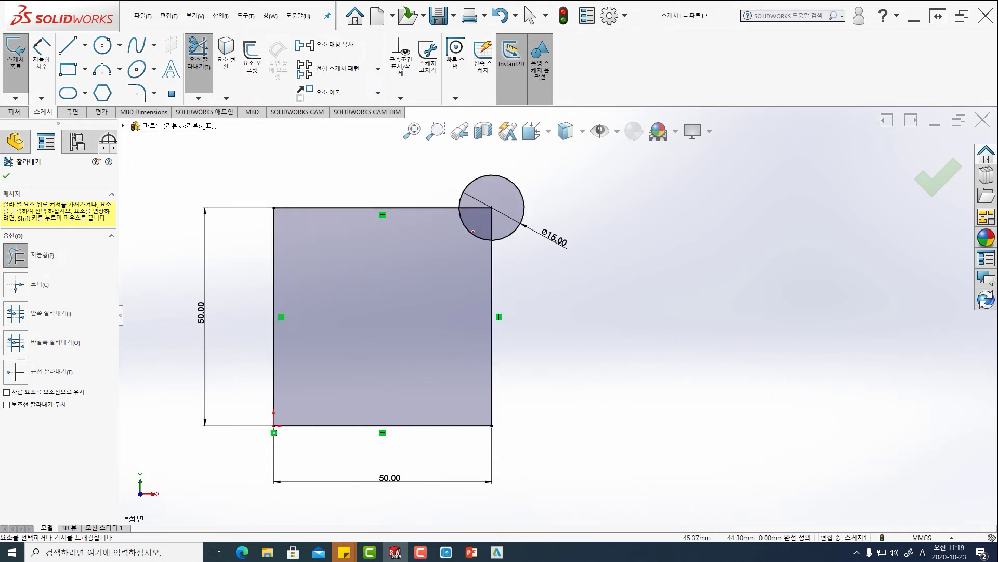
{"action": "mouse_move", "coordinate": [461, 240]}
{"action": "left_mouse_down"}
{"action": "mouse_move", "coordinate": [500, 202]}
{"action": "mouse_move", "coordinate": [468, 220]}
{"action": "left_mouse_up"}
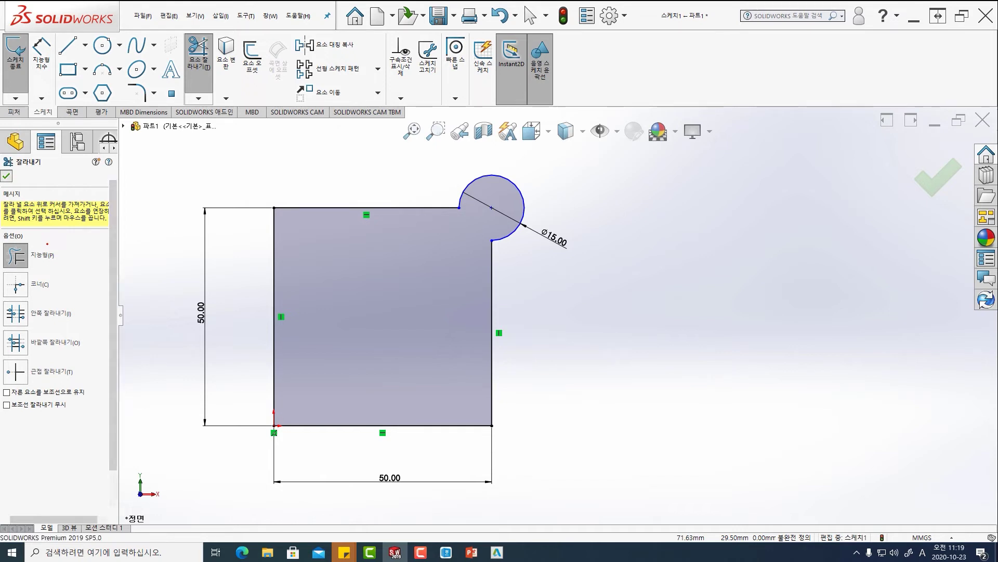
{"action": "key", "text": "Escape"}
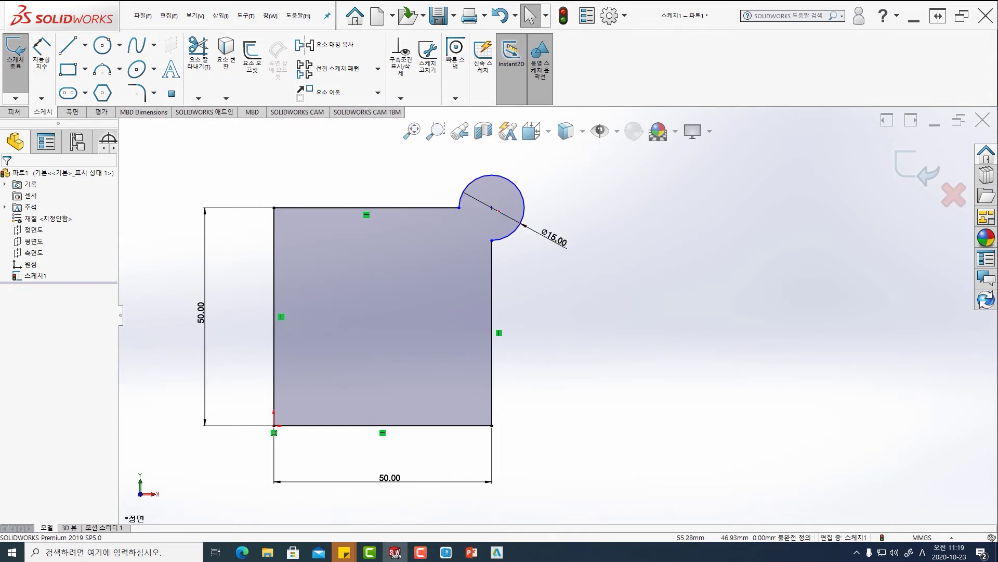
Add a Vertical relation between the arc's centre point and its lower endpoint on the square's right edge
{"action": "left_click", "coordinate": [491, 207]}
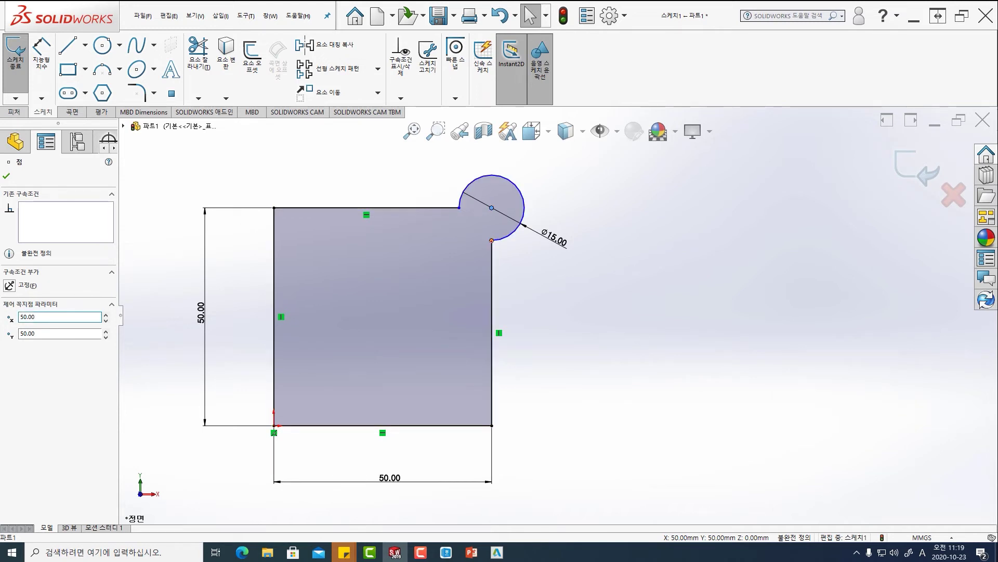
{"action": "left_click", "coordinate": [491, 241], "text": "ctrl"}
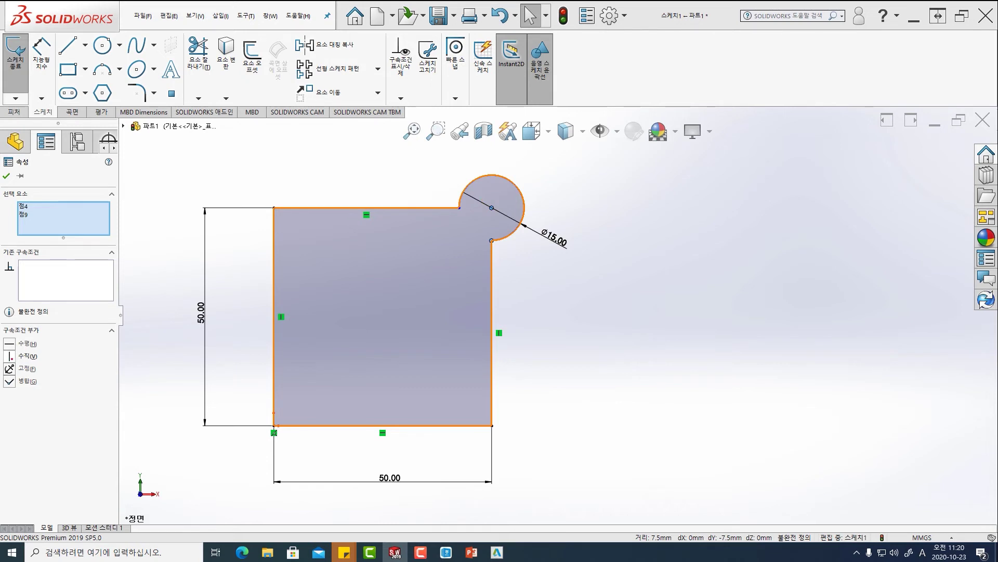
{"action": "left_click", "coordinate": [9, 356]}
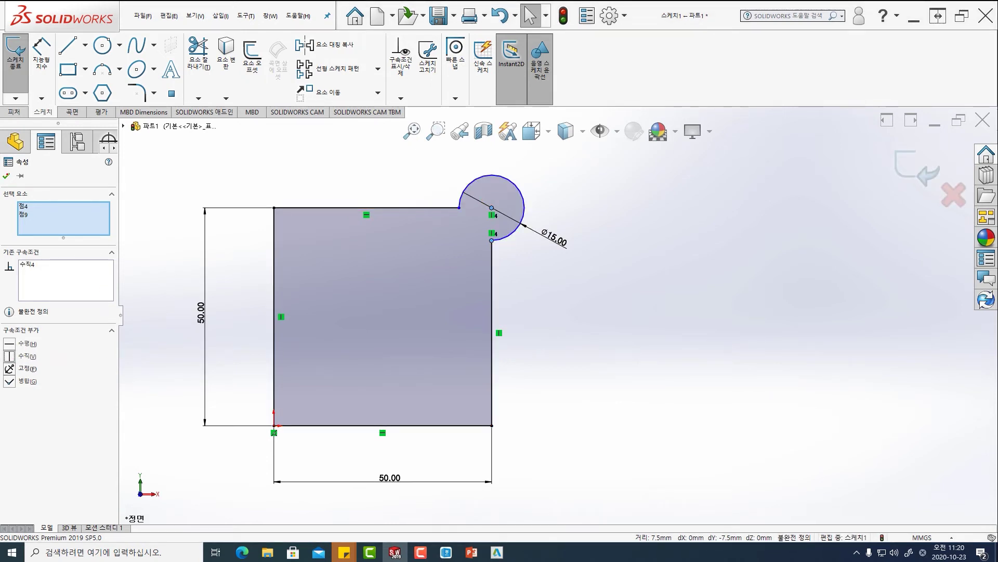
{"action": "left_click", "coordinate": [6, 176]}
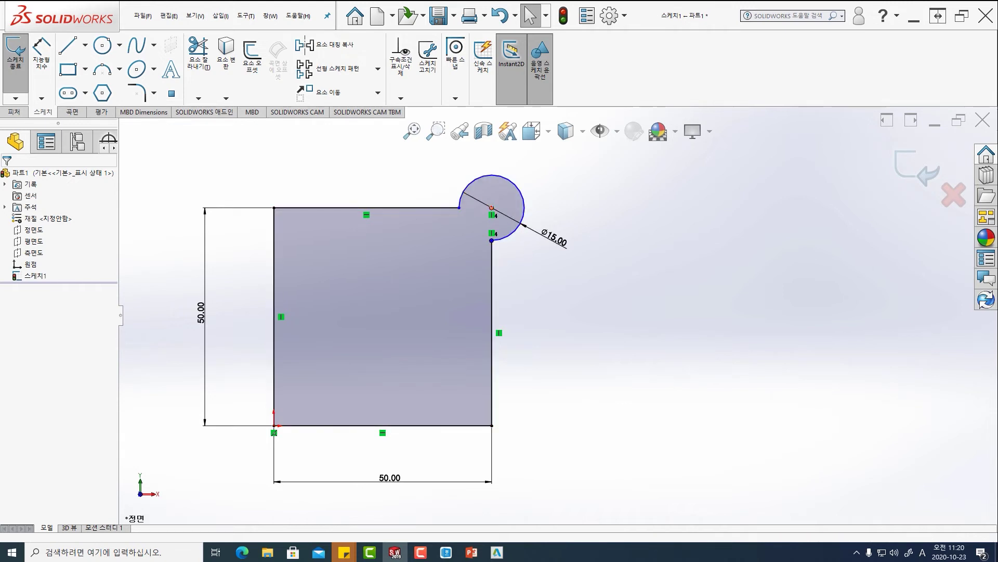
Add a Horizontal relation between the arc's centre point and its left endpoint on the square's top edge
{"action": "left_click", "coordinate": [492, 208]}
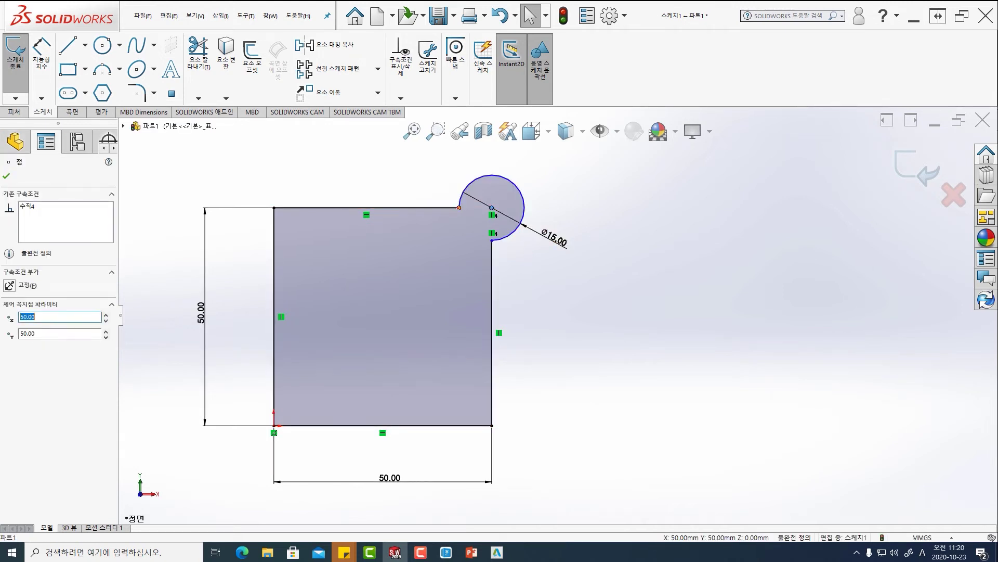
{"action": "left_click", "coordinate": [459, 207], "text": "ctrl"}
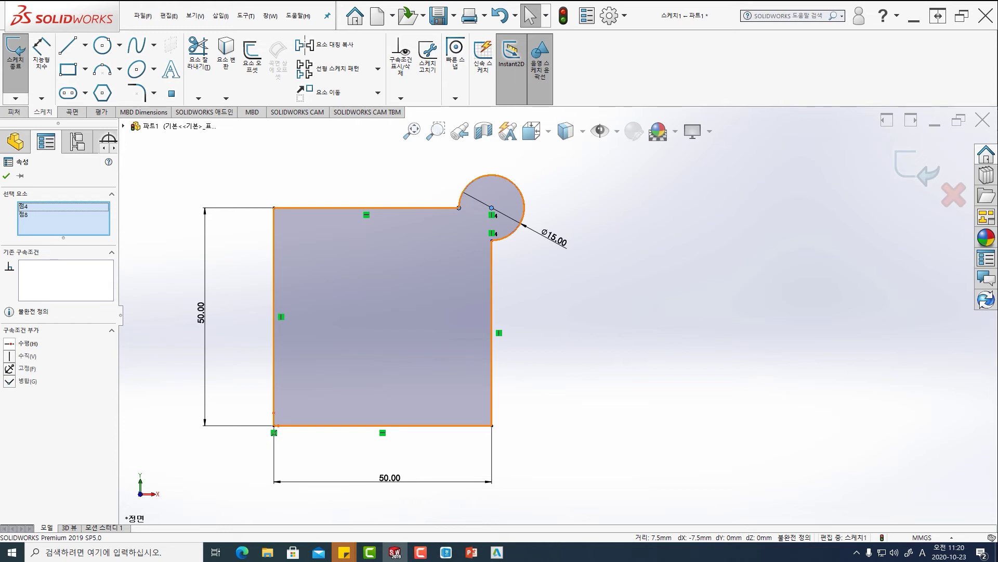
{"action": "left_click", "coordinate": [10, 343]}
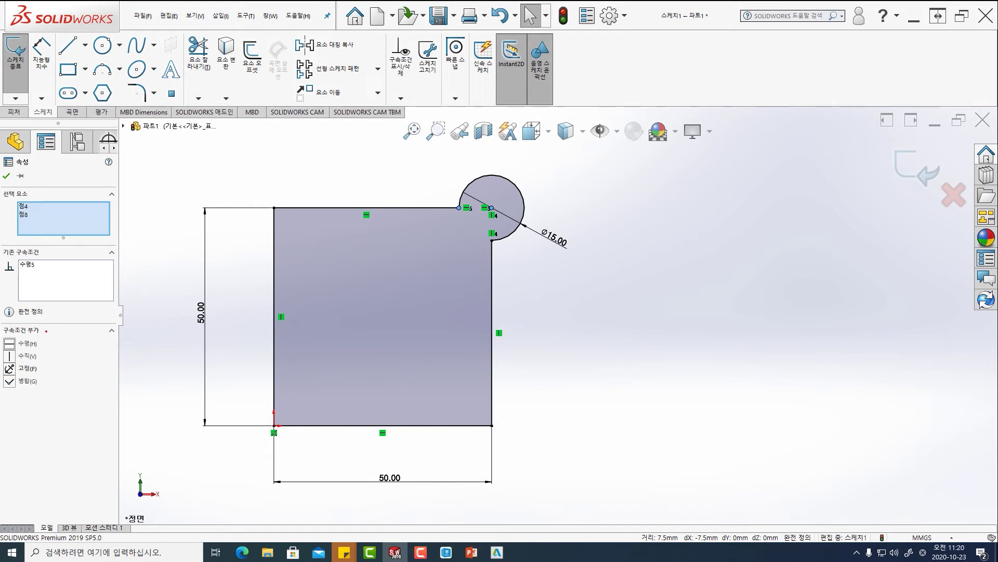
{"action": "left_click_drag", "start_coordinate": [46, 329], "coordinate": [49, 385]}
{"action": "left_click_drag", "start_coordinate": [1, 196], "coordinate": [42, 197]}
{"action": "left_click_drag", "start_coordinate": [48, 192], "coordinate": [32, 210]}
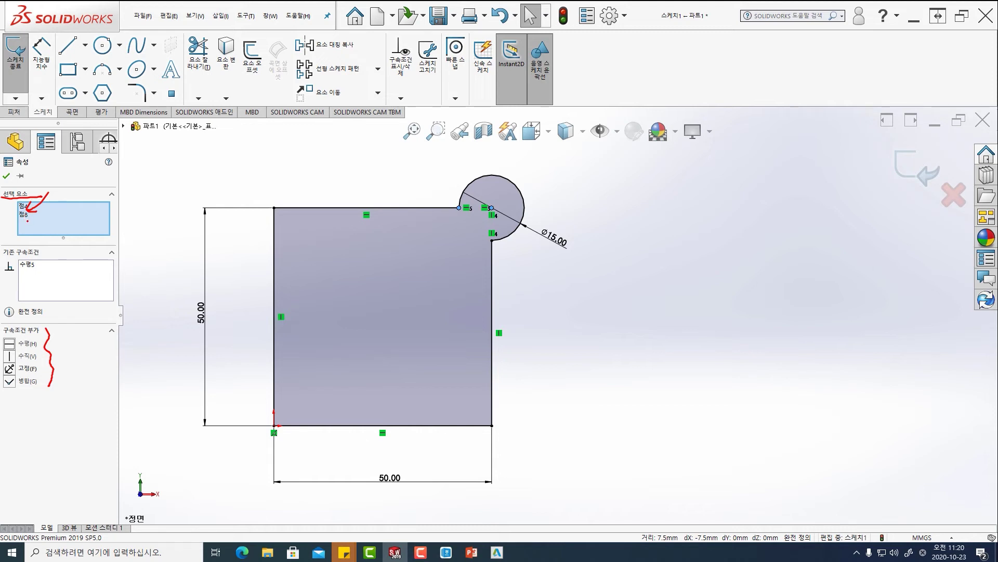
{"action": "mouse_move", "coordinate": [136, 210]}
{"action": "left_mouse_down"}
{"action": "mouse_move", "coordinate": [111, 211]}
{"action": "mouse_move", "coordinate": [121, 215]}
{"action": "left_mouse_up"}
{"action": "mouse_move", "coordinate": [12, 269]}
{"action": "left_mouse_down"}
{"action": "mouse_move", "coordinate": [56, 273]}
{"action": "mouse_move", "coordinate": [20, 250]}
{"action": "left_mouse_up"}
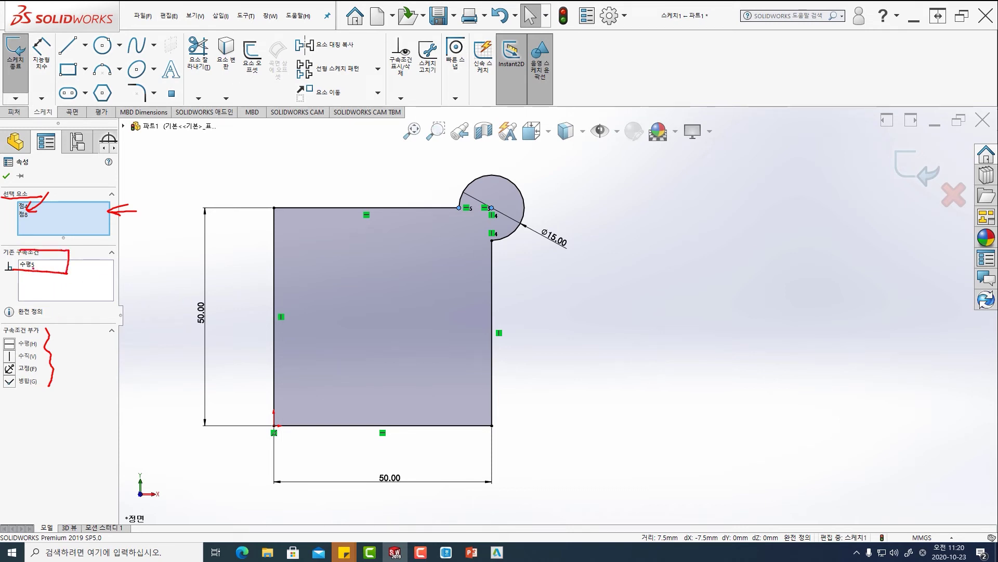
{"action": "mouse_move", "coordinate": [14, 252]}
{"action": "left_mouse_down"}
{"action": "mouse_move", "coordinate": [109, 298]}
{"action": "mouse_move", "coordinate": [31, 300]}
{"action": "mouse_move", "coordinate": [16, 255]}
{"action": "left_mouse_up"}
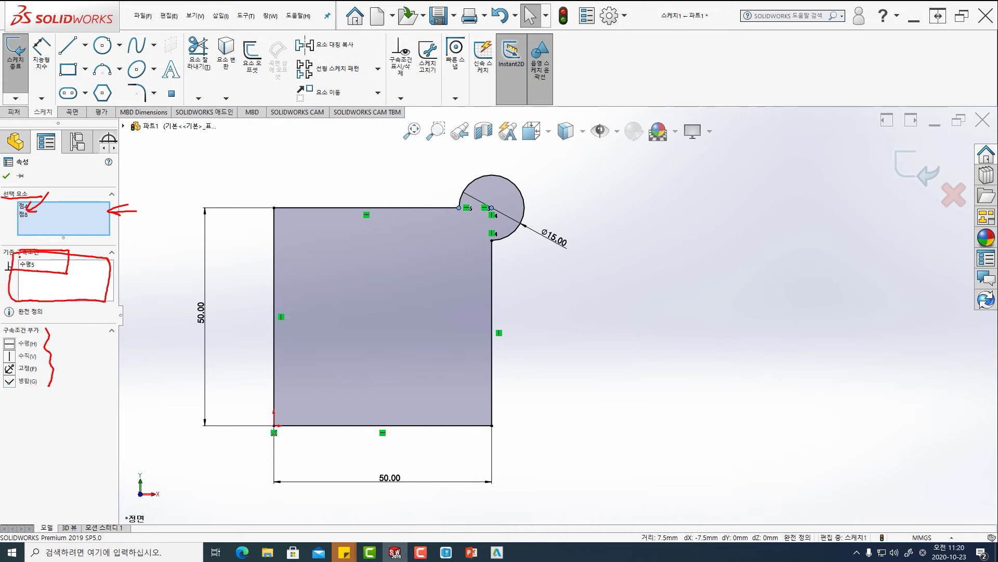
{"action": "mouse_move", "coordinate": [51, 186]}
{"action": "left_mouse_down"}
{"action": "mouse_move", "coordinate": [124, 194]}
{"action": "mouse_move", "coordinate": [108, 348]}
{"action": "mouse_move", "coordinate": [57, 390]}
{"action": "mouse_move", "coordinate": [30, 392]}
{"action": "left_mouse_up"}
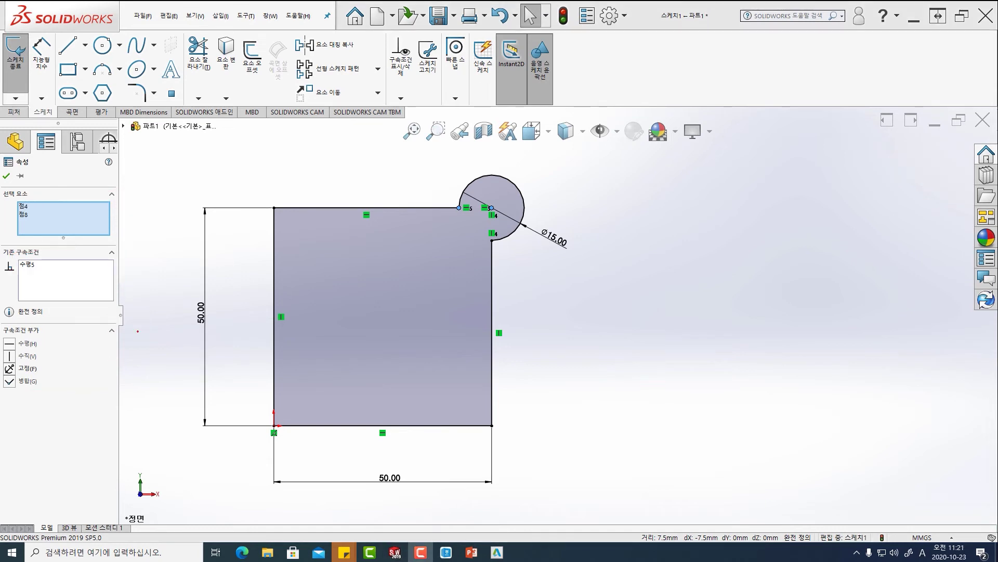
Delete the vertical relation on the square's left edge as a test and undo the deletion
{"action": "left_click", "coordinate": [627, 384]}
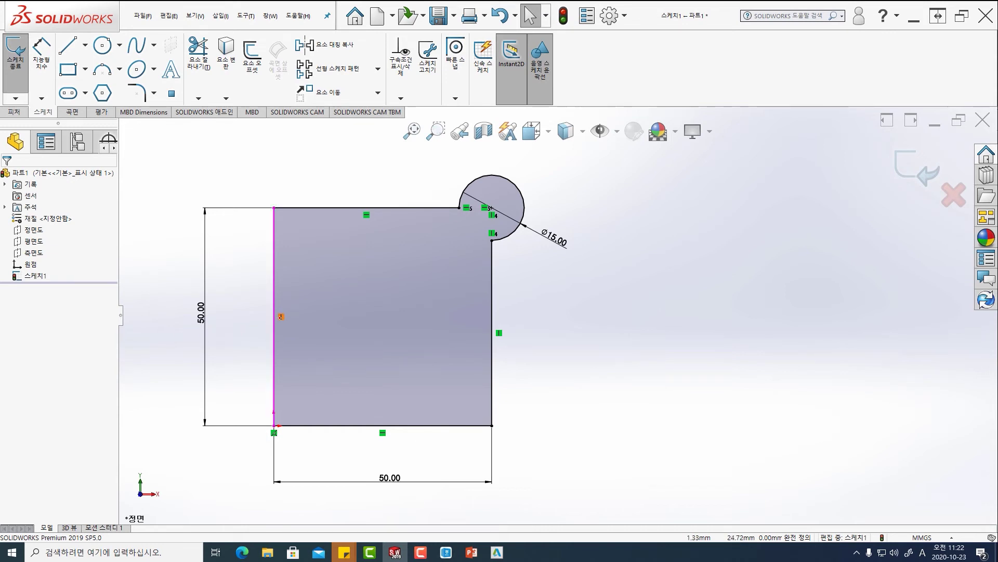
{"action": "left_click", "coordinate": [282, 317]}
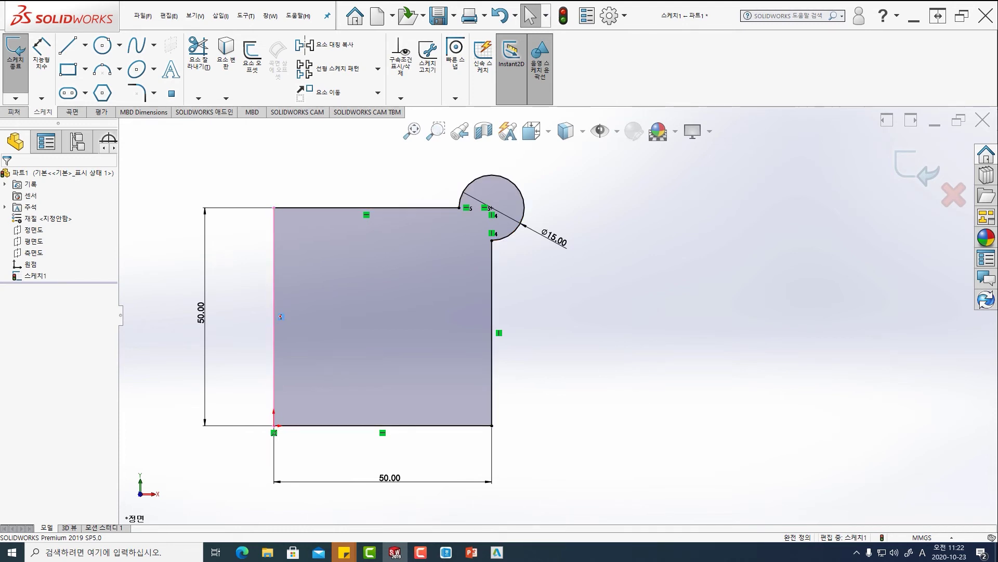
{"action": "key", "text": "Delete"}
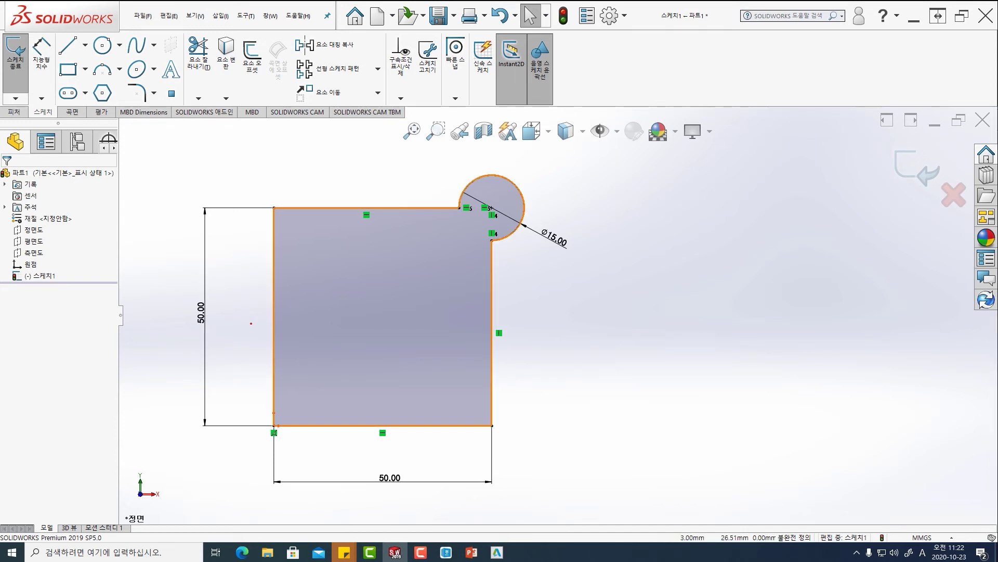
{"action": "key", "text": "ctrl+z"}
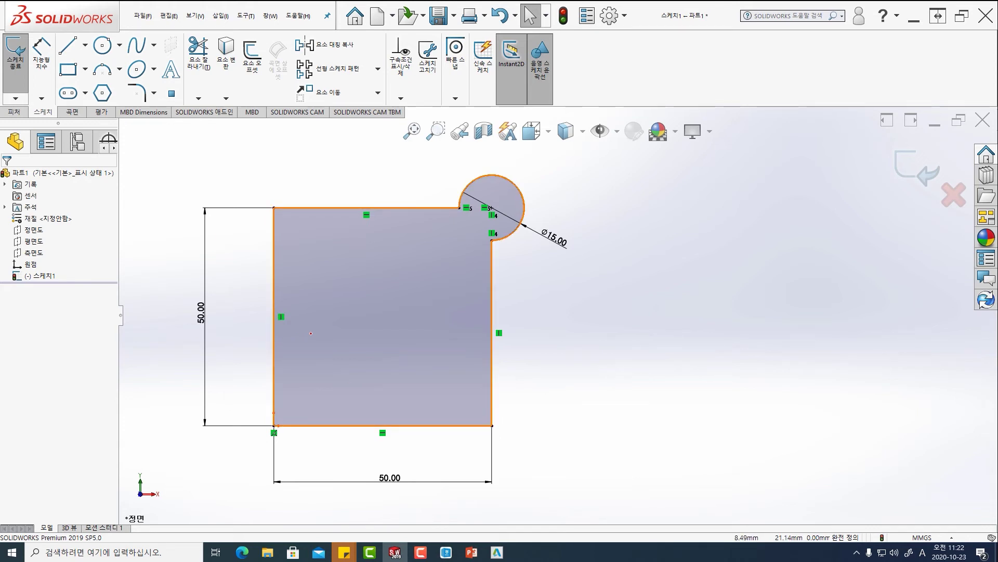
Remove the vertical relation from the square's left edge
{"action": "left_click", "coordinate": [281, 316]}
{"action": "key", "text": "Delete"}
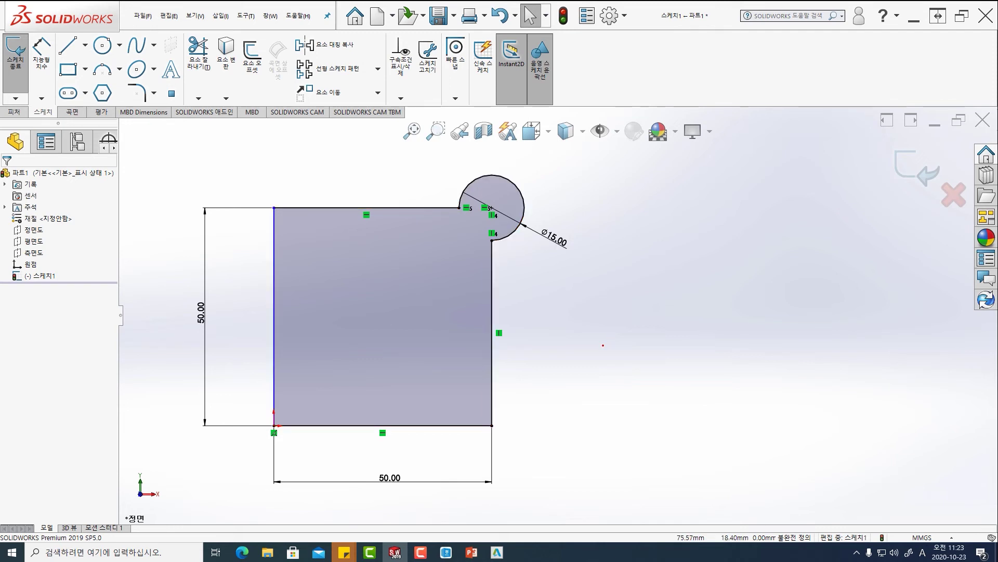
Undo the removal of the vertical relation on the square's left edge
{"action": "key", "text": "ctrl+z"}
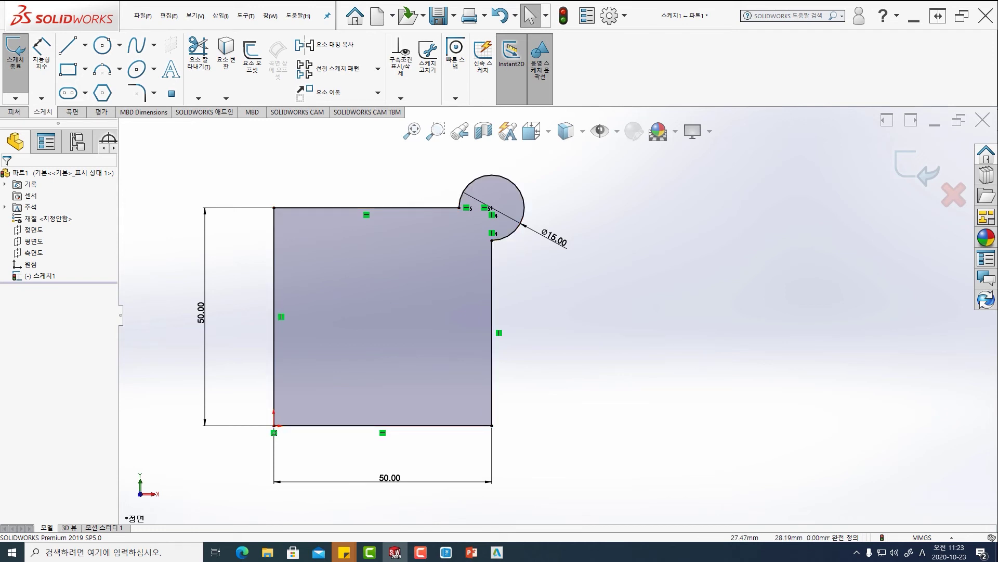
{"action": "scroll", "coordinate": [559, 316], "scroll_direction": "up", "scroll_amount": 2}
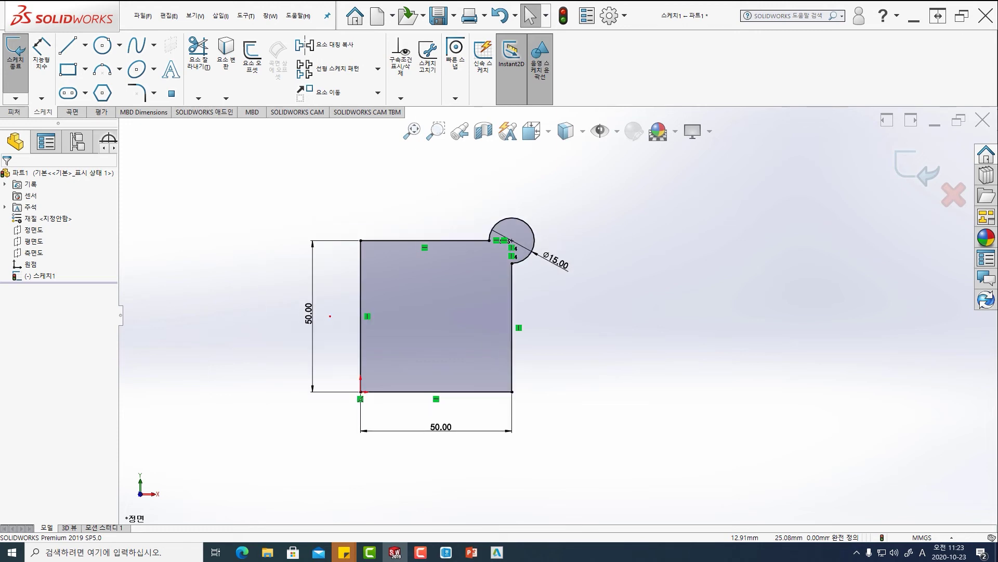
{"action": "scroll", "coordinate": [556, 315], "scroll_direction": "up", "scroll_amount": 2}
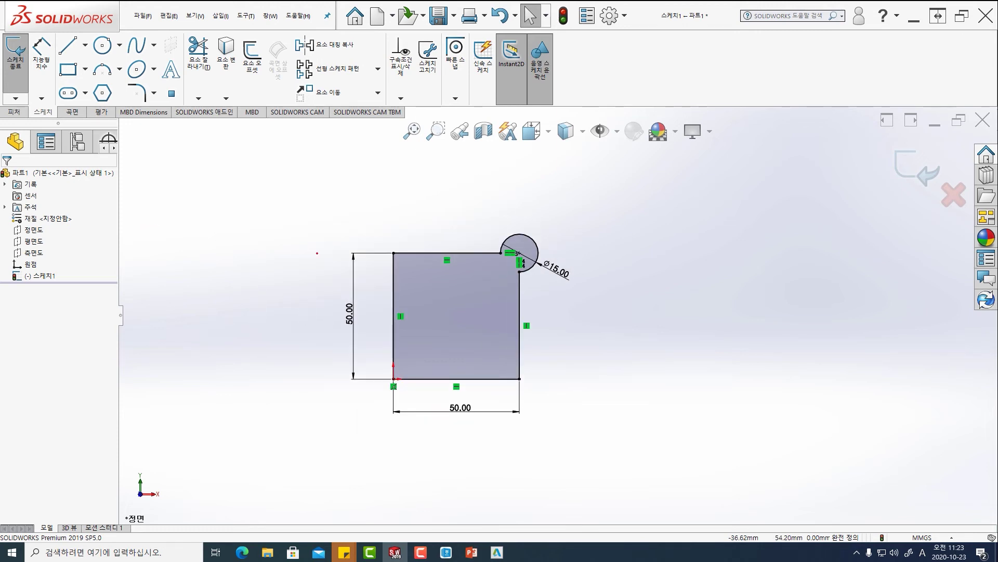
{"action": "scroll", "coordinate": [475, 300], "scroll_direction": "down", "scroll_amount": 2}
{"action": "scroll", "coordinate": [476, 300], "scroll_direction": "up", "scroll_amount": 1}
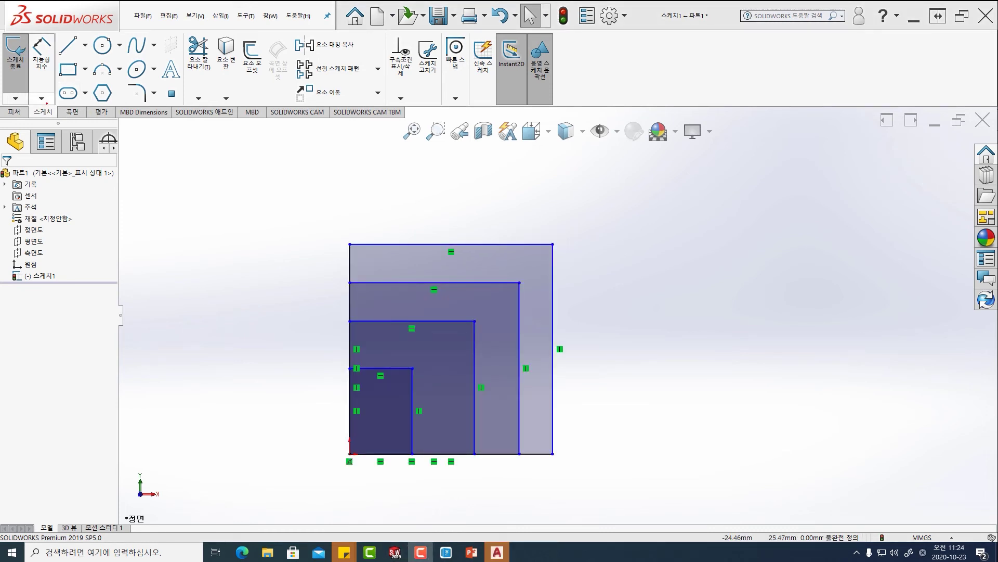
Add horizontal ordinate dimensions from the nested rectangles' shared left edge to the upper-right corner of each of the four rectangles
{"action": "left_click", "coordinate": [41, 98]}
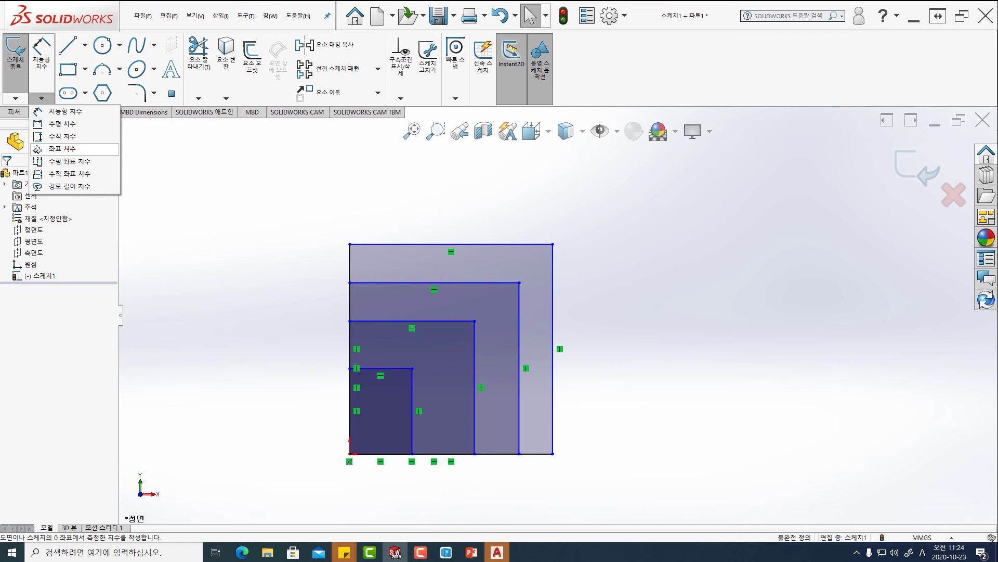
{"action": "left_click", "coordinate": [68, 150]}
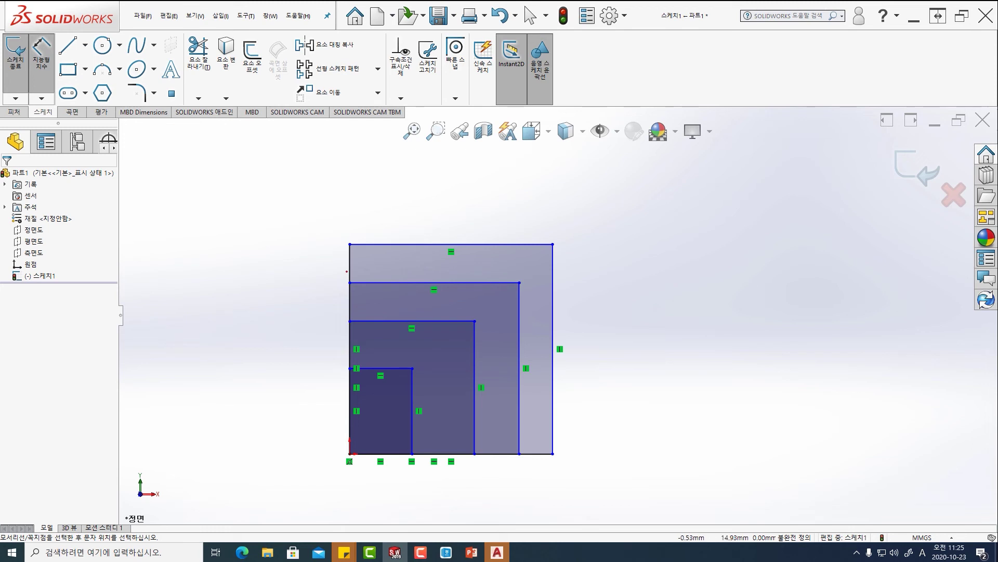
{"action": "left_click", "coordinate": [350, 244]}
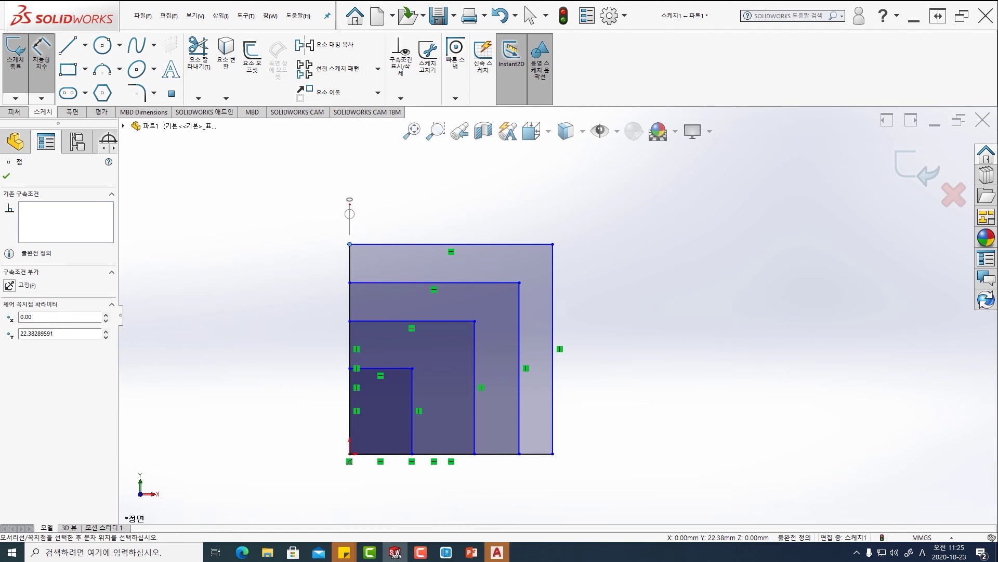
{"action": "key", "text": "Escape"}
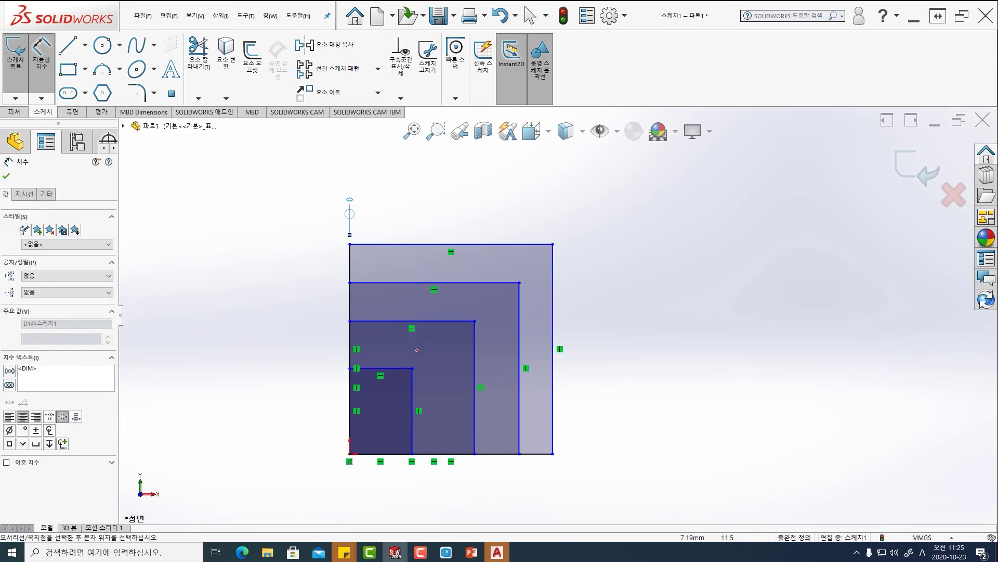
{"action": "left_click", "coordinate": [413, 368]}
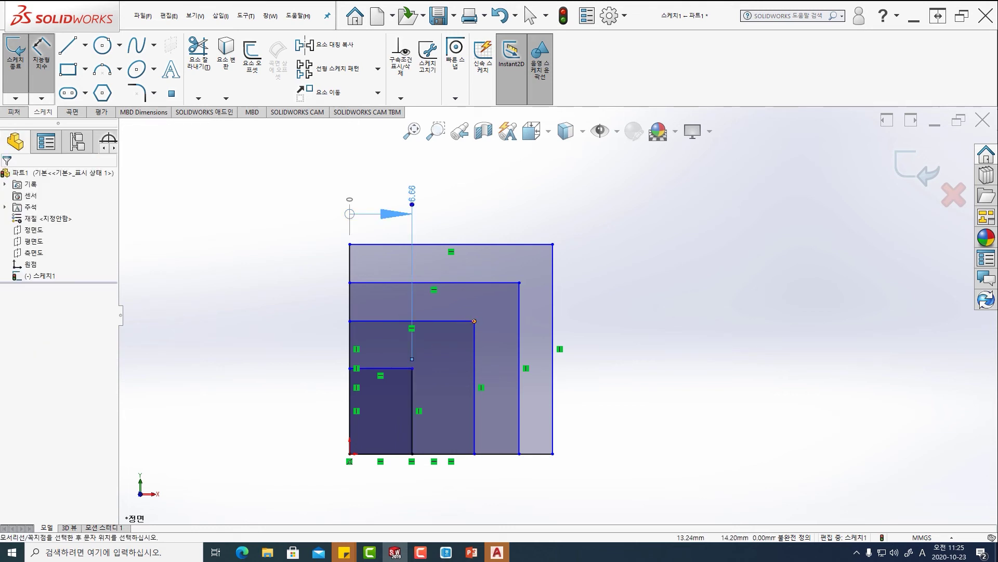
{"action": "left_click", "coordinate": [474, 321]}
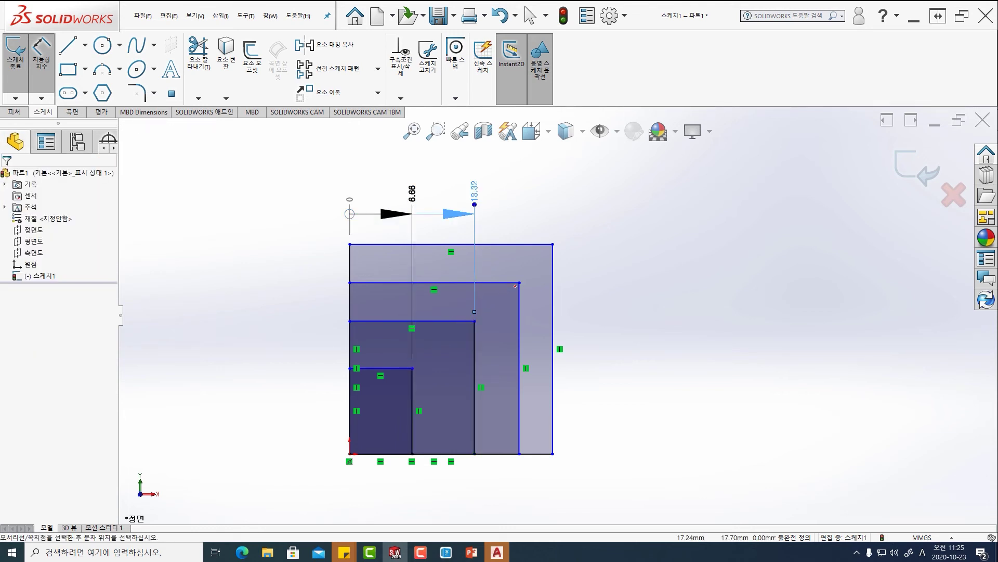
{"action": "left_click", "coordinate": [519, 283]}
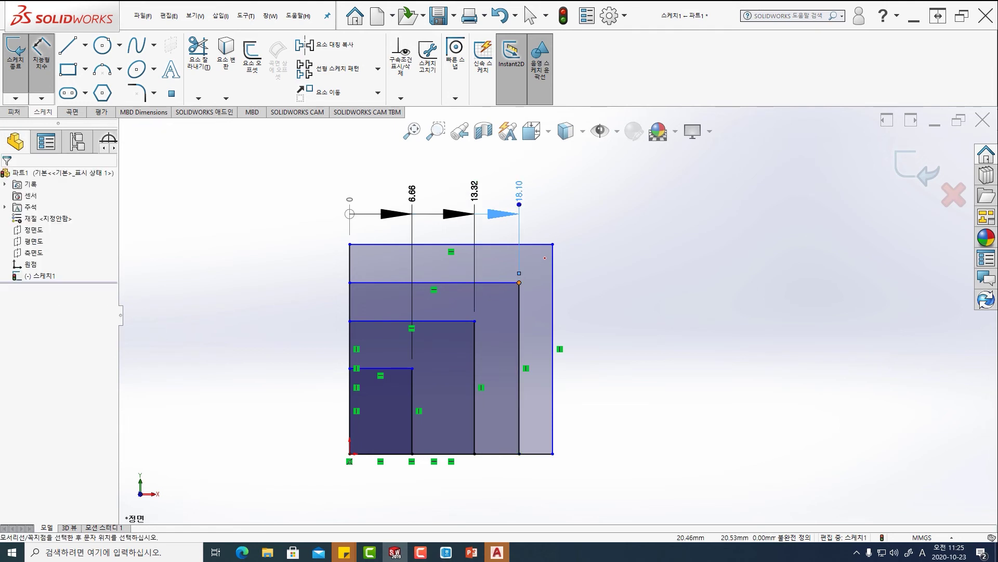
{"action": "left_click", "coordinate": [552, 243]}
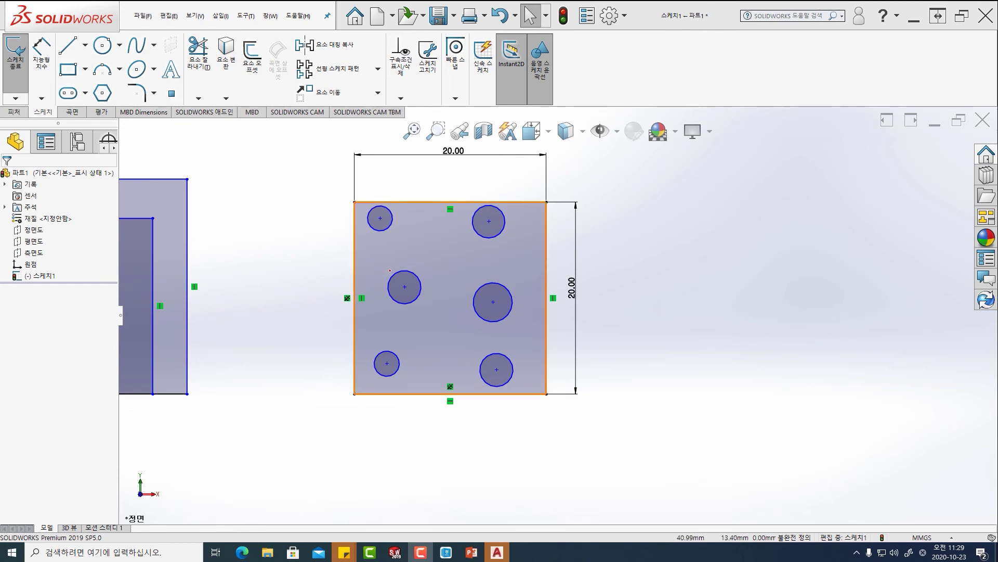
Add a horizontal ordinate dimension from the 20 mm square's lower-left corner to the centre of the lower-left circle
{"action": "middle_click_drag", "start_coordinate": [304, 266], "coordinate": [318, 291], "text": "ctrl"}
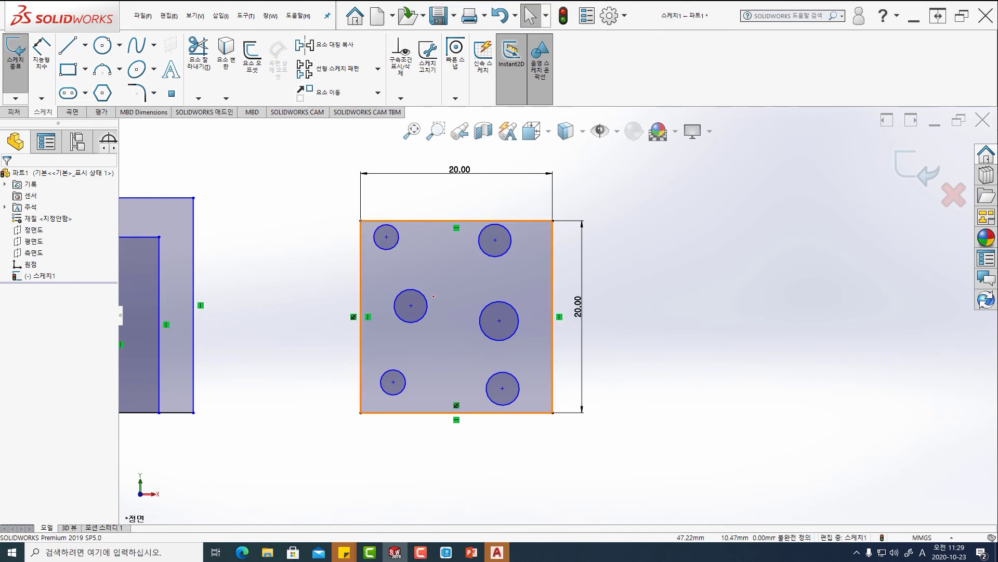
{"action": "scroll", "coordinate": [434, 296], "scroll_direction": "up", "scroll_amount": 2}
{"action": "scroll", "coordinate": [408, 338], "scroll_direction": "down", "scroll_amount": 4}
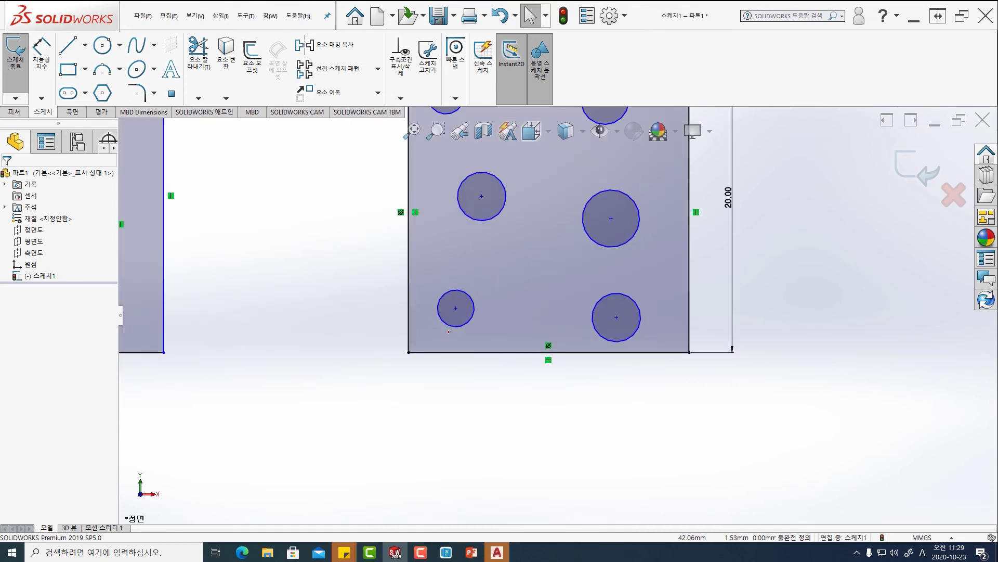
{"action": "scroll", "coordinate": [463, 332], "scroll_direction": "down", "scroll_amount": 2}
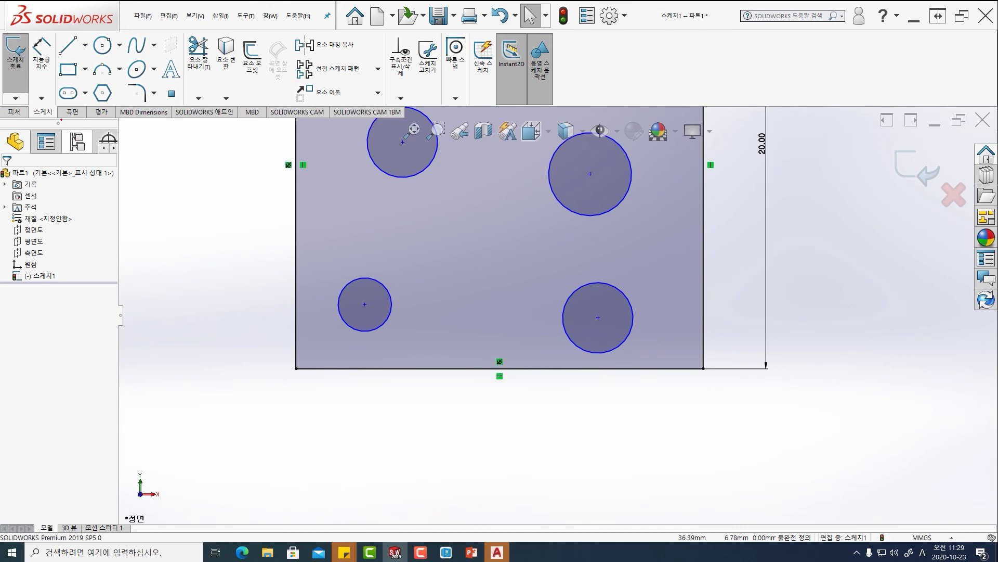
{"action": "left_click", "coordinate": [41, 99]}
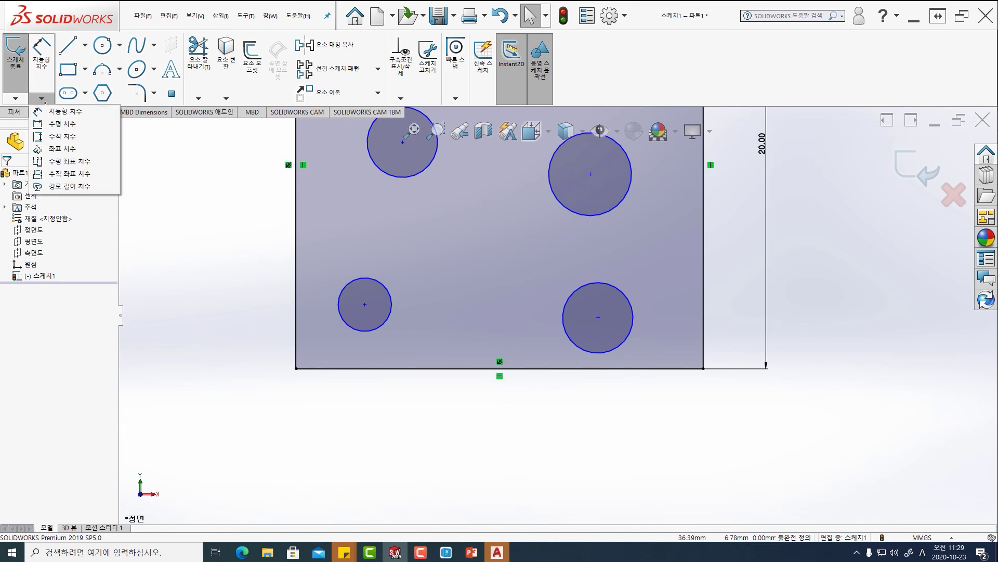
{"action": "left_click", "coordinate": [37, 150]}
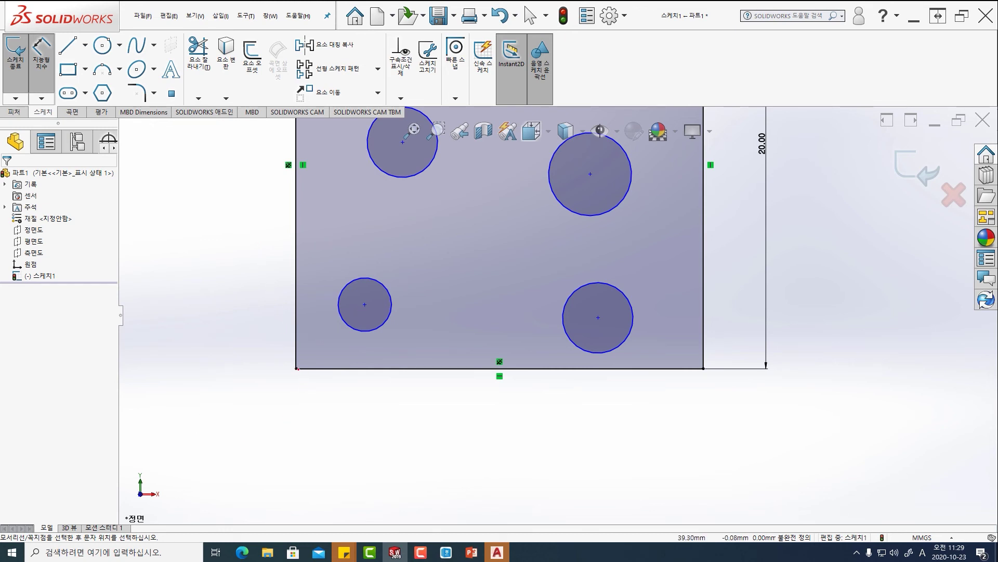
{"action": "left_click", "coordinate": [296, 368]}
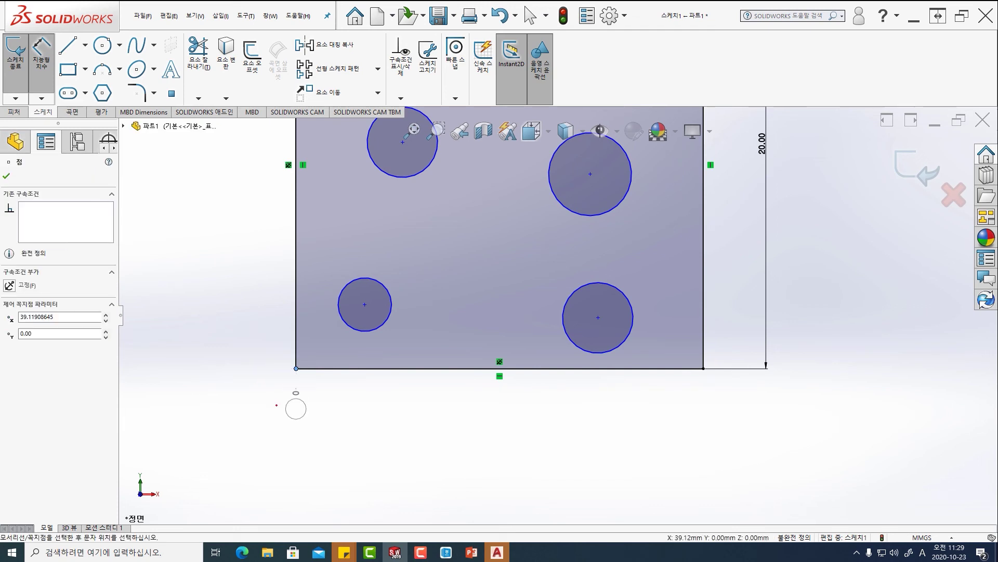
{"action": "left_click", "coordinate": [292, 417]}
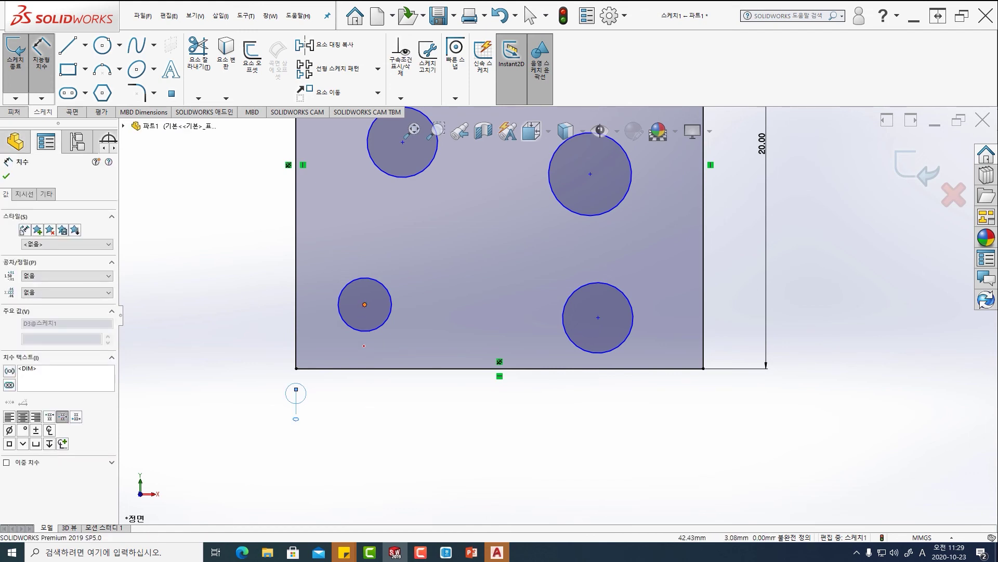
{"action": "left_click", "coordinate": [364, 305]}
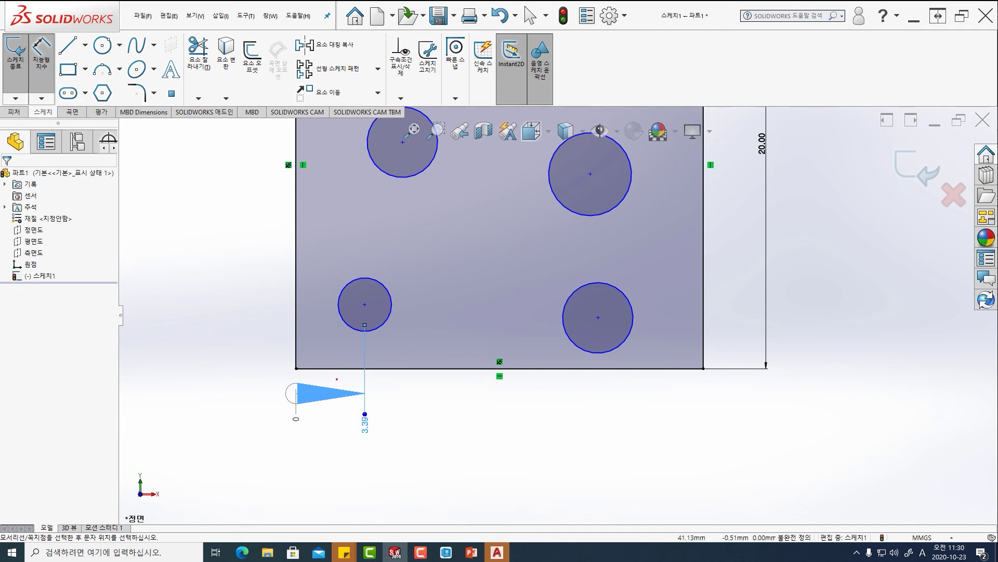
{"action": "key", "text": "z"}
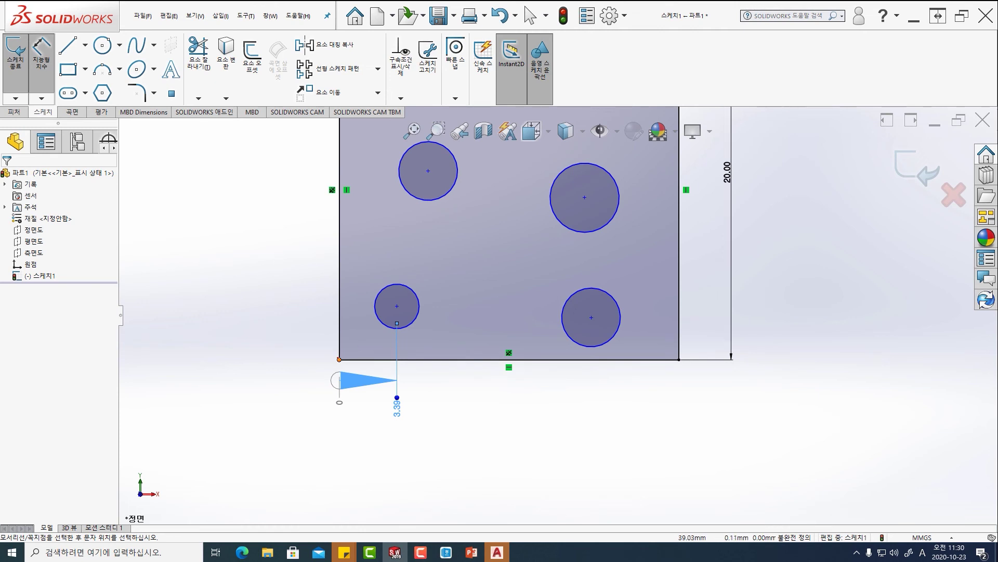
{"action": "left_click", "coordinate": [339, 359]}
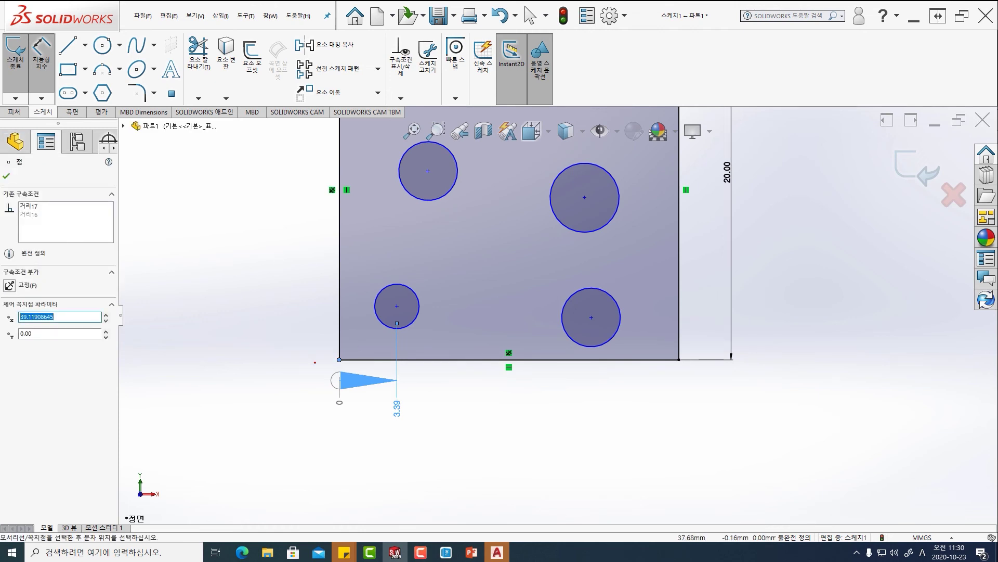
{"action": "left_click", "coordinate": [7, 177]}
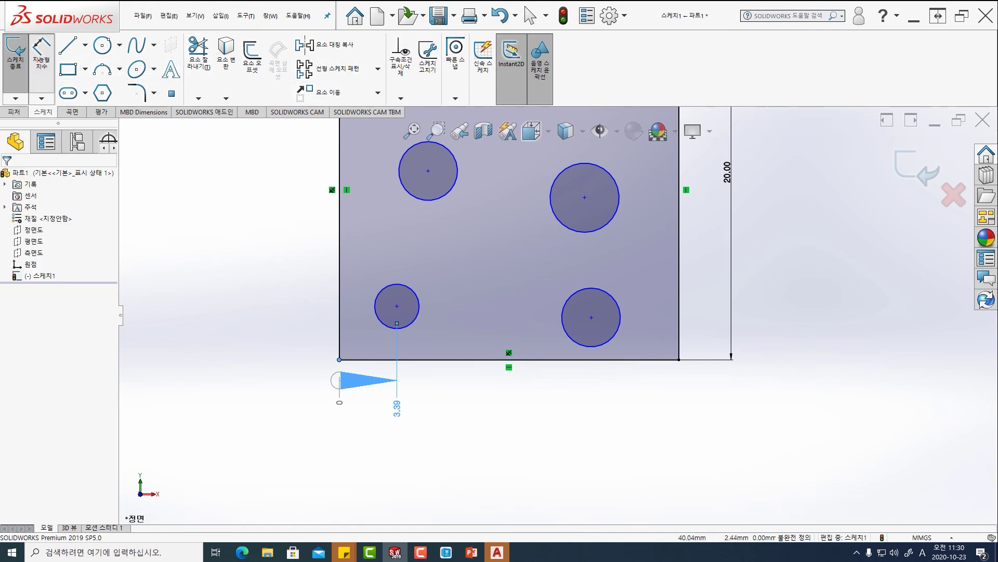
{"action": "left_click", "coordinate": [41, 98]}
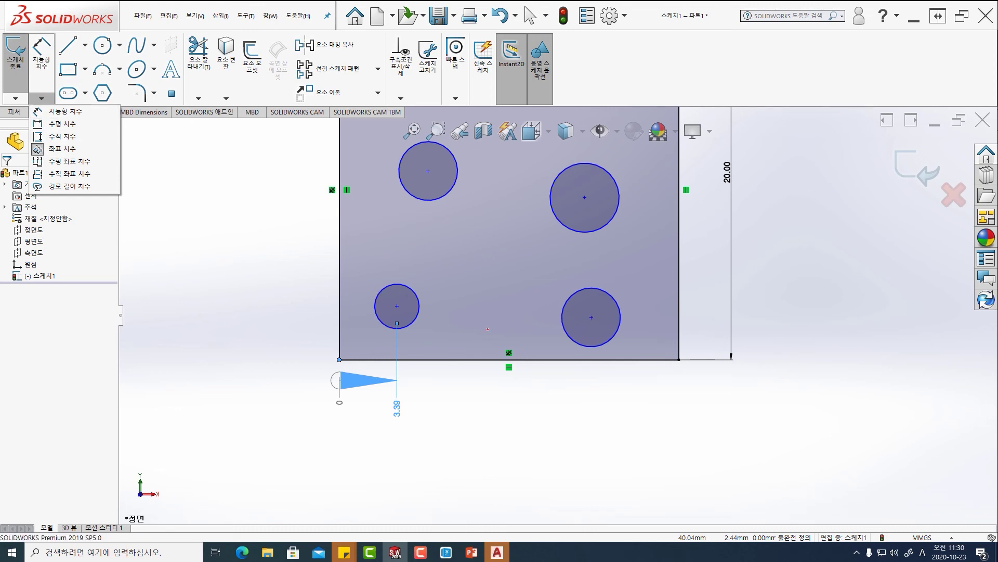
{"action": "left_click", "coordinate": [51, 87]}
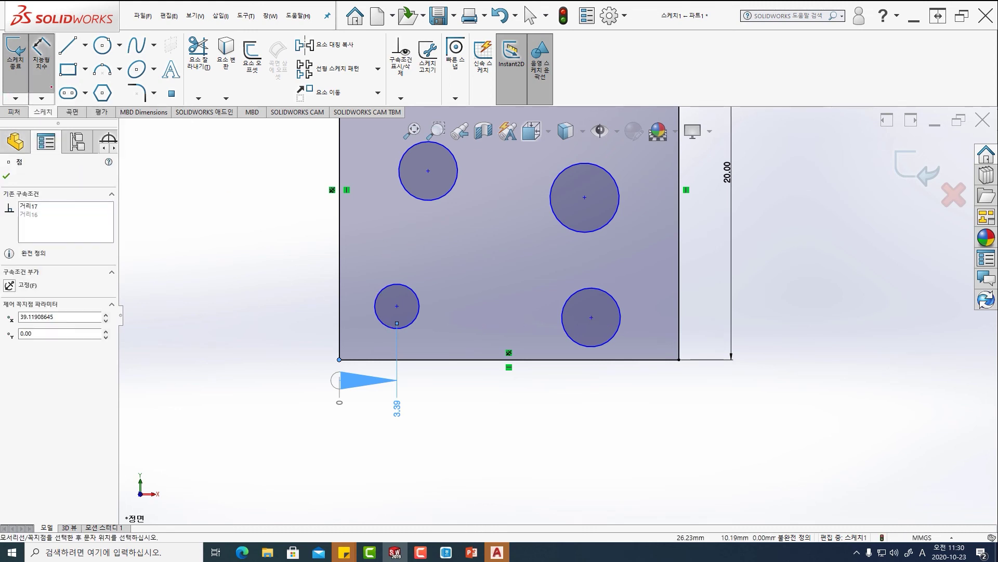
{"action": "left_click", "coordinate": [190, 223]}
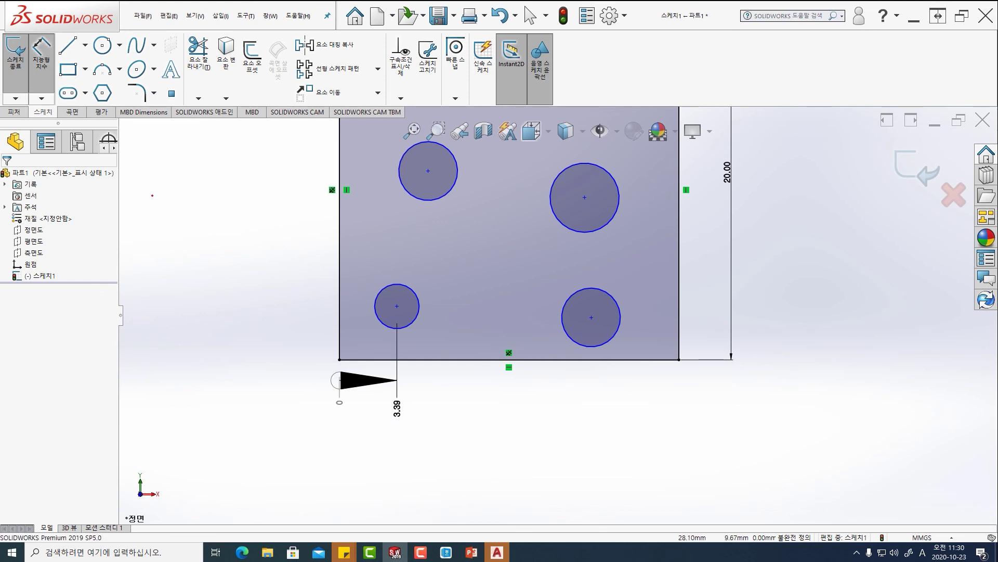
{"action": "left_click", "coordinate": [44, 98]}
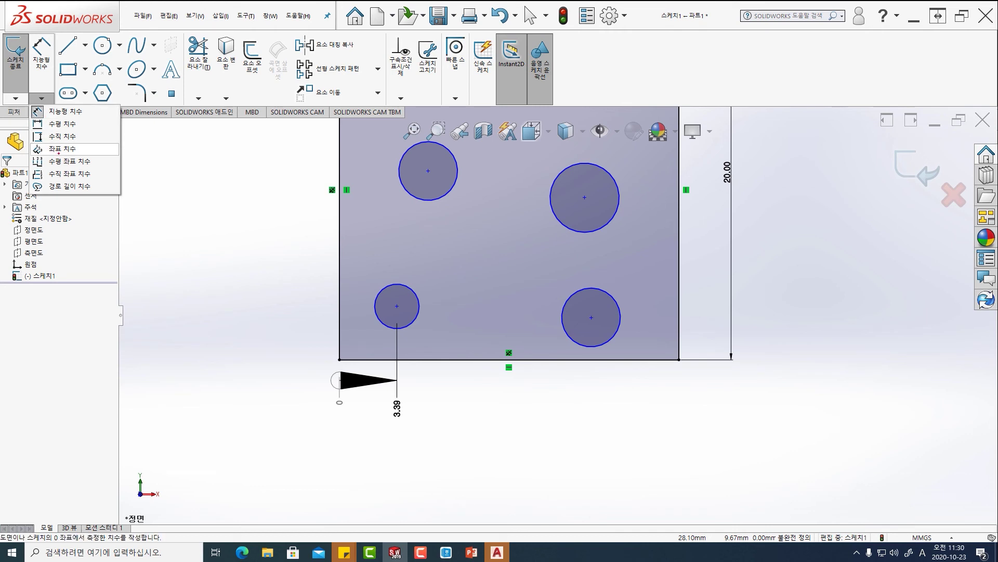
{"action": "left_click", "coordinate": [61, 152]}
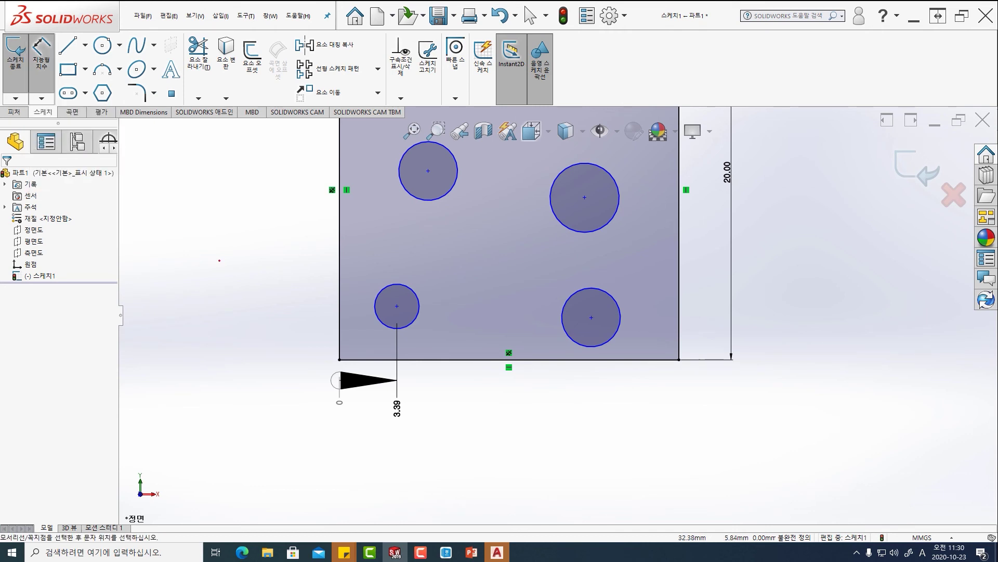
{"action": "left_click", "coordinate": [339, 358]}
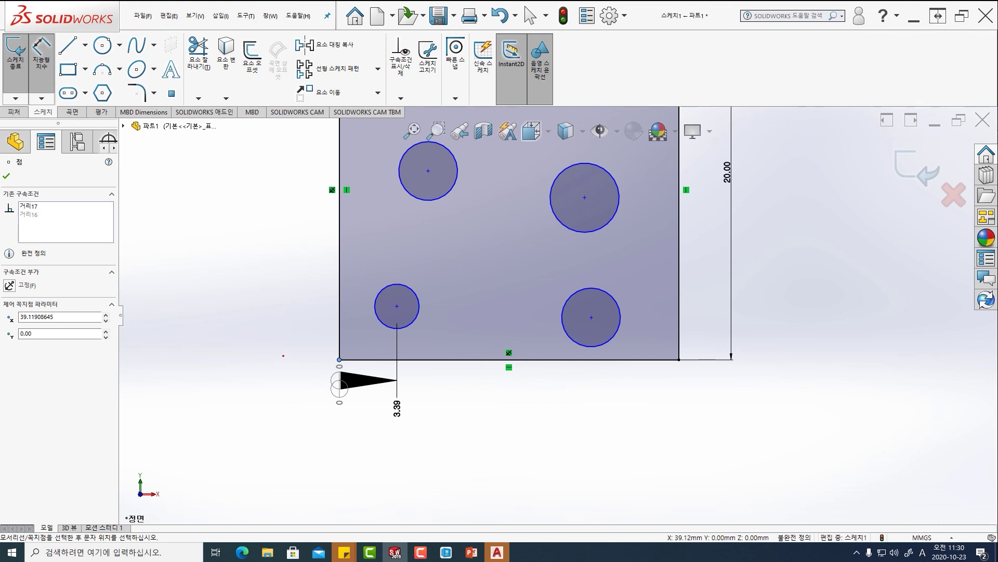
{"action": "key", "text": "Escape"}
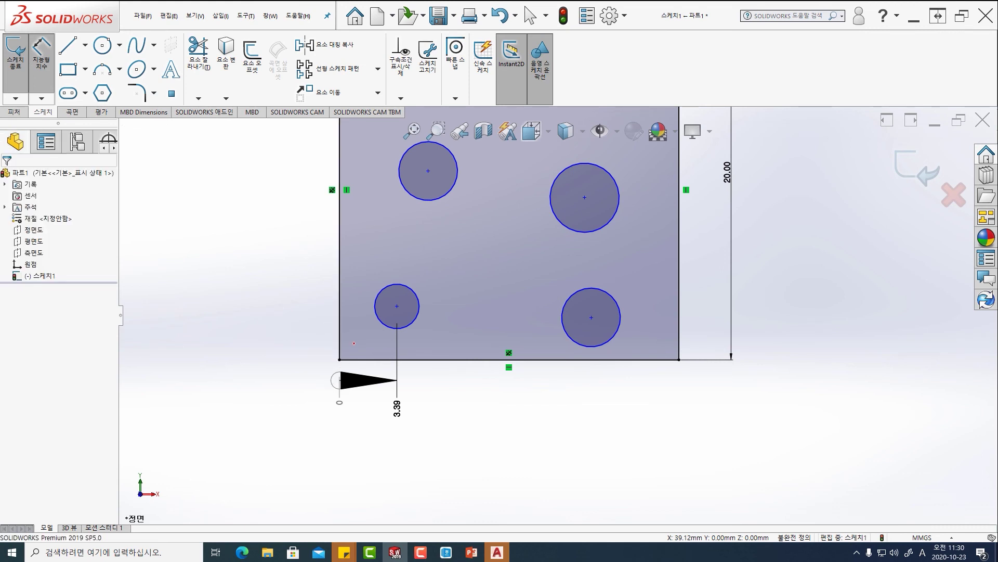
Try to start an ordinate dimension from the centre of the circle nearest the square's lower-left corner
{"action": "middle_click_drag", "start_coordinate": [368, 323], "coordinate": [295, 375], "text": "ctrl"}
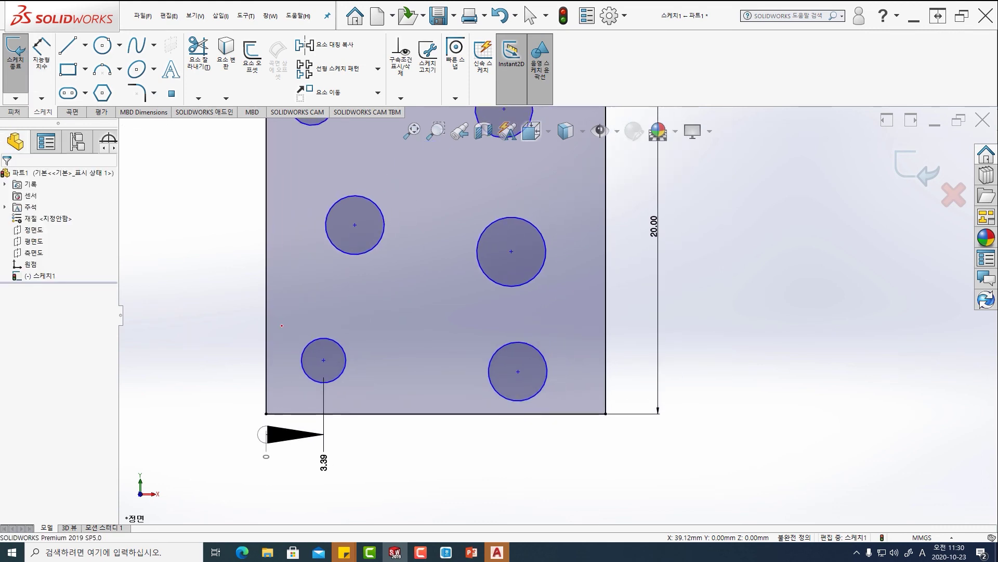
{"action": "scroll", "coordinate": [301, 353], "scroll_direction": "up", "scroll_amount": 1}
{"action": "middle_click_drag", "start_coordinate": [307, 327], "coordinate": [278, 306], "text": "ctrl"}
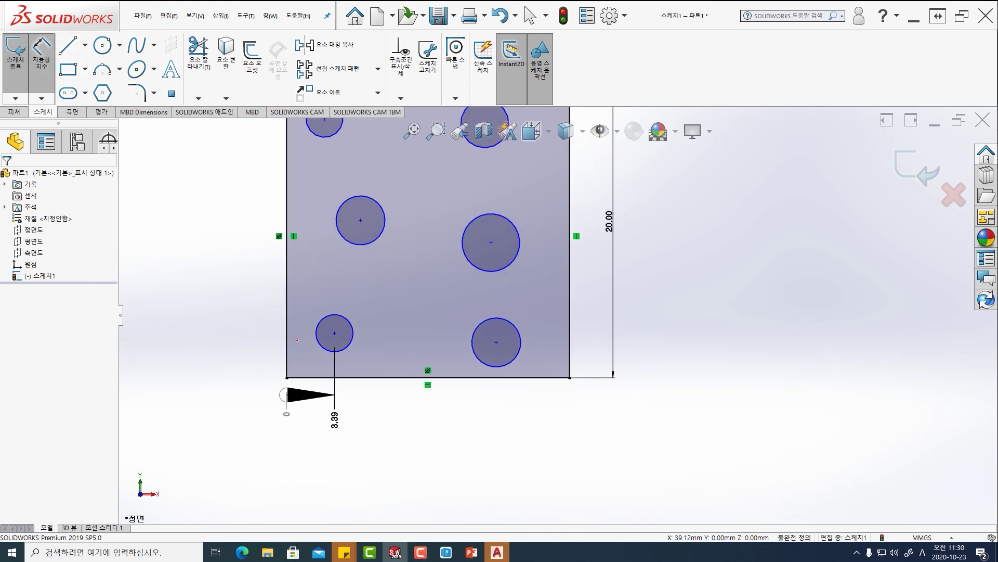
{"action": "left_click", "coordinate": [334, 333]}
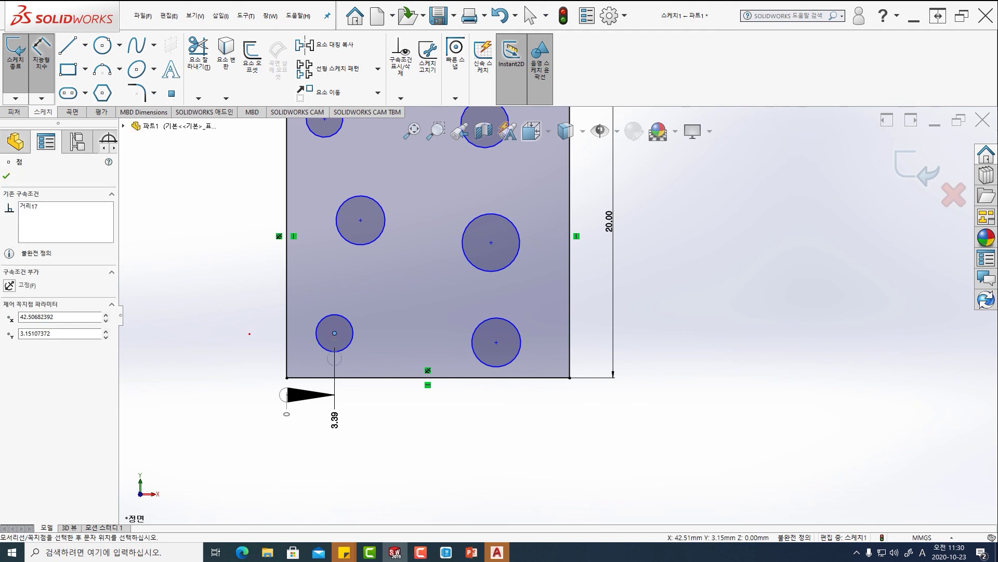
{"action": "left_click", "coordinate": [244, 338]}
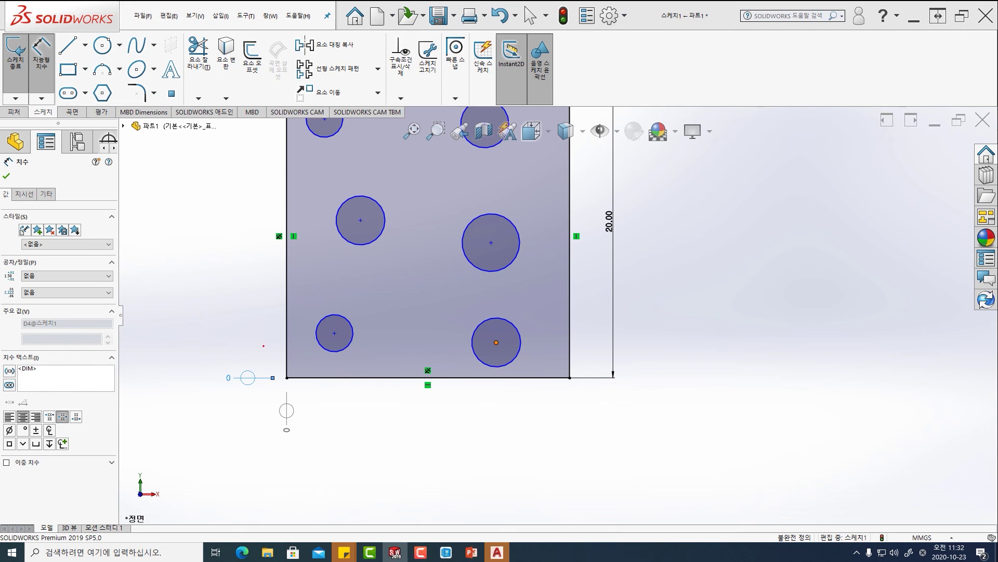
Add a vertical ordinate dimension from the square's lower-left corner to the centre of the lower-right circle
{"action": "left_click", "coordinate": [496, 342]}
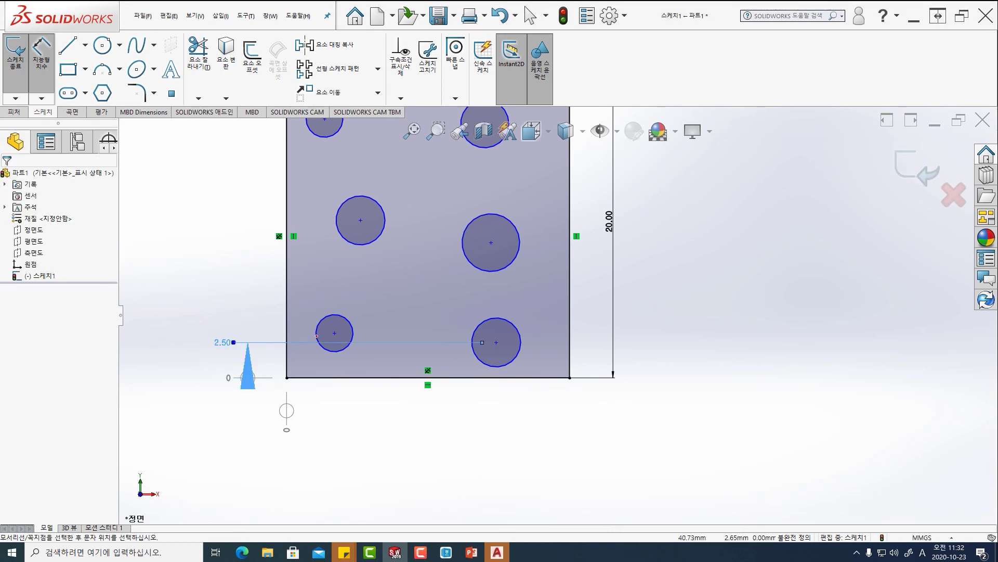
Add vertical ordinate dimensions to the centres of the lower-left, middle-right, middle-left, upper-right and upper-left circles in the 20 mm square
{"action": "left_click", "coordinate": [333, 333]}
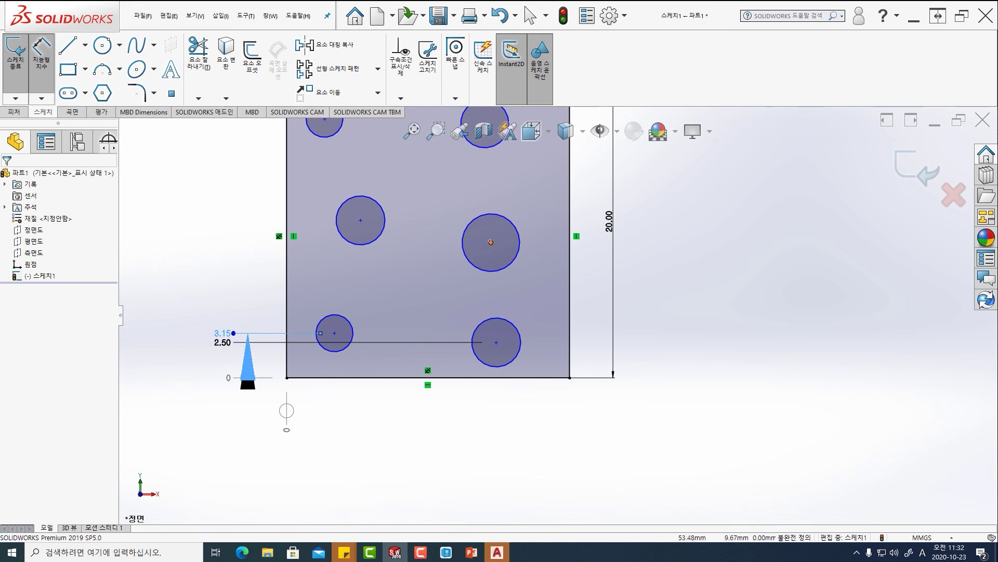
{"action": "left_click", "coordinate": [491, 242]}
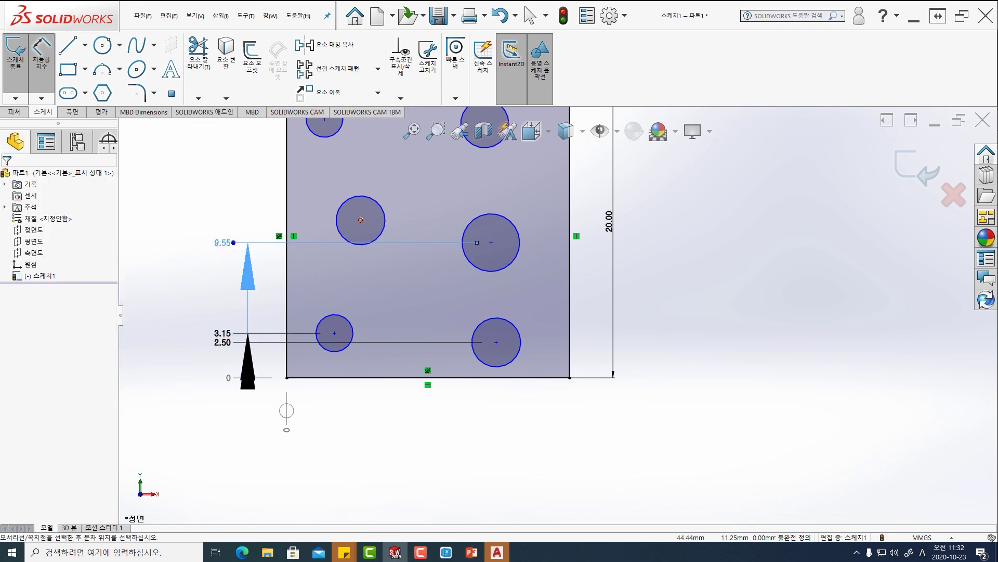
{"action": "left_click", "coordinate": [360, 220]}
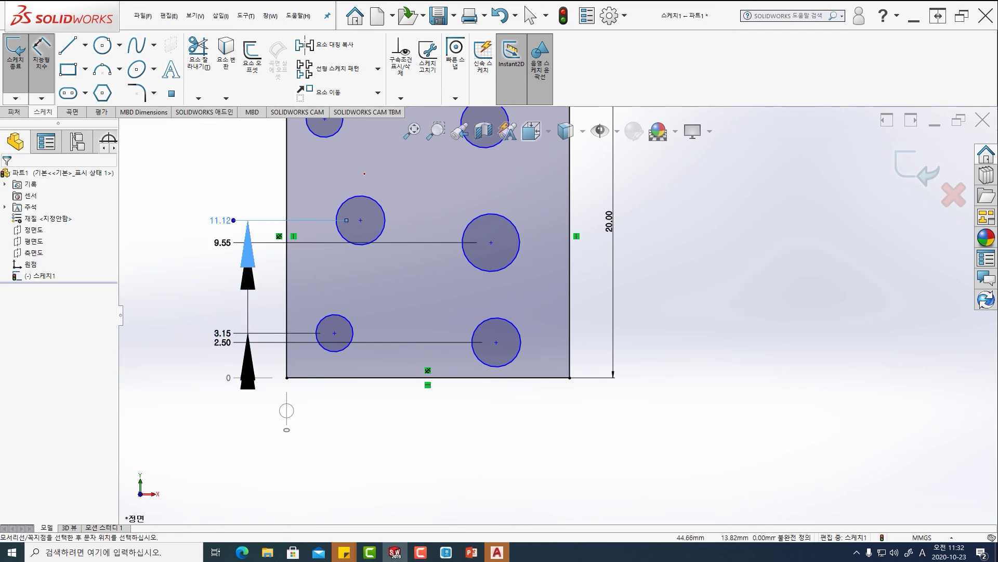
{"action": "key", "text": "Escape"}
{"action": "mouse_move", "coordinate": [360, 220]}
{"action": "middle_mouse_down", "text": "ctrl"}
{"action": "mouse_move", "coordinate": [355, 280]}
{"action": "mouse_move", "coordinate": [341, 290]}
{"action": "middle_mouse_up", "text": "ctrl"}
{"action": "key", "text": "d"}
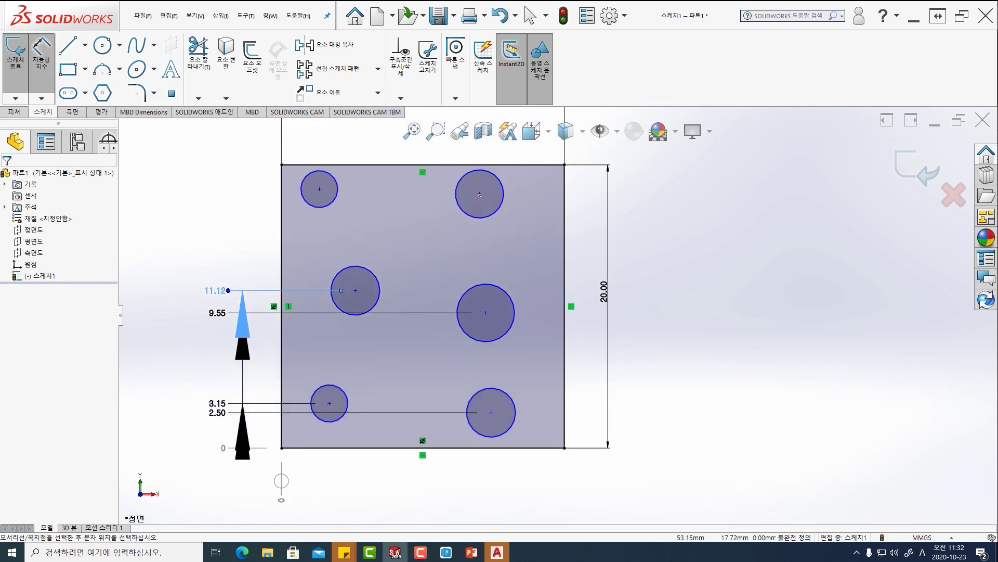
{"action": "left_click", "coordinate": [342, 290]}
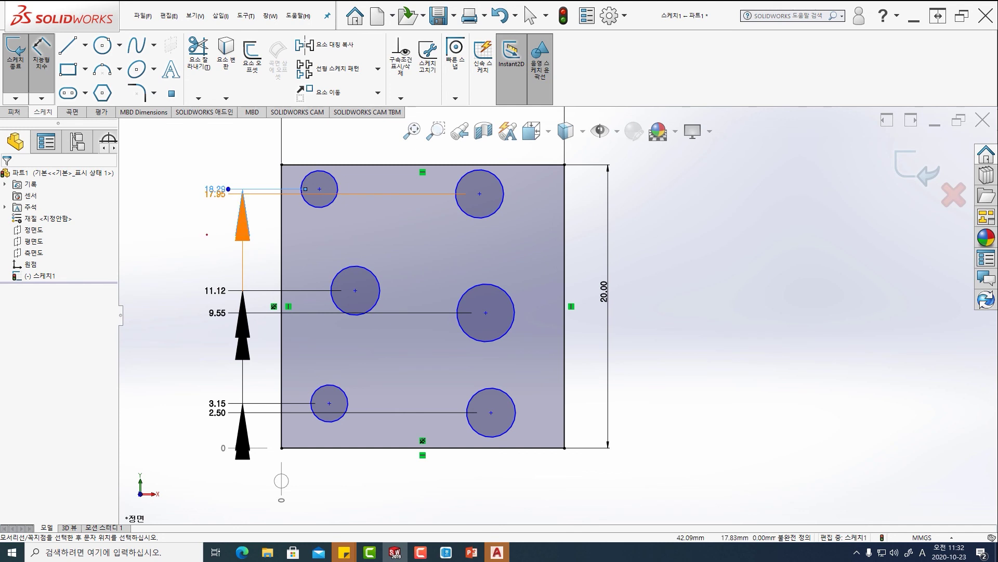
{"action": "left_click", "coordinate": [320, 190]}
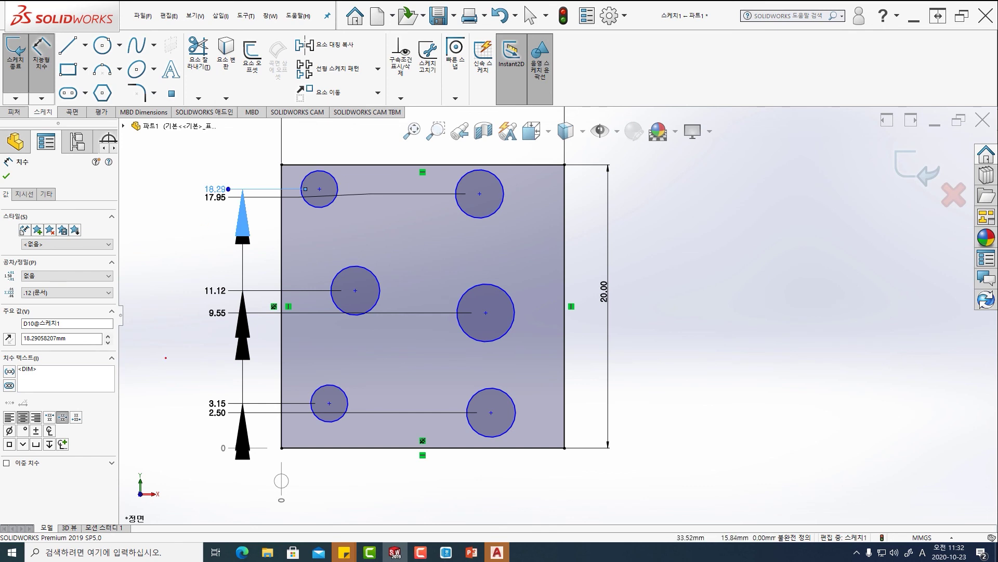
Try to reposition the lower-right circle's vertical ordinate dimension, and undo the change
{"action": "left_click", "coordinate": [211, 421]}
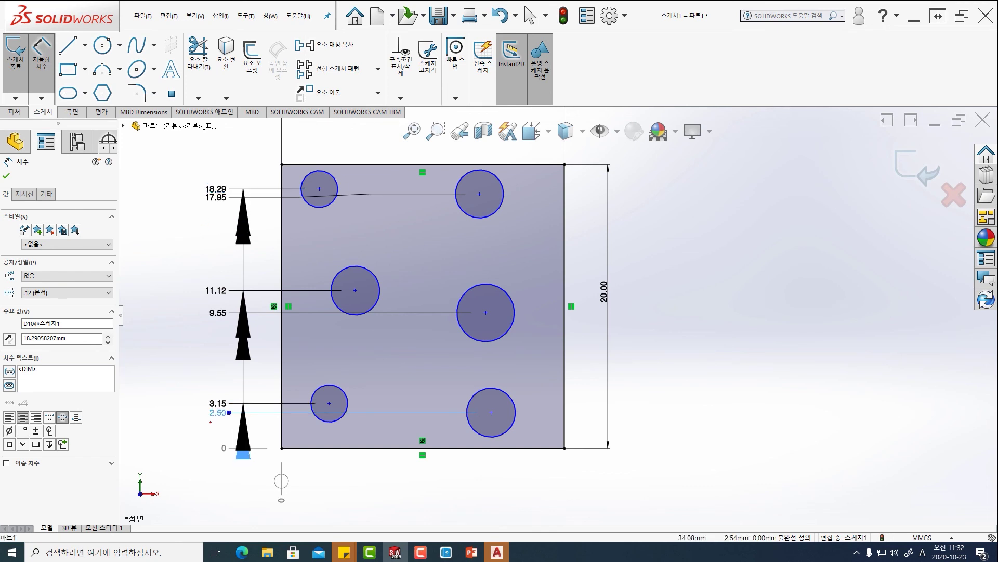
{"action": "left_click_drag", "start_coordinate": [208, 423], "coordinate": [226, 414]}
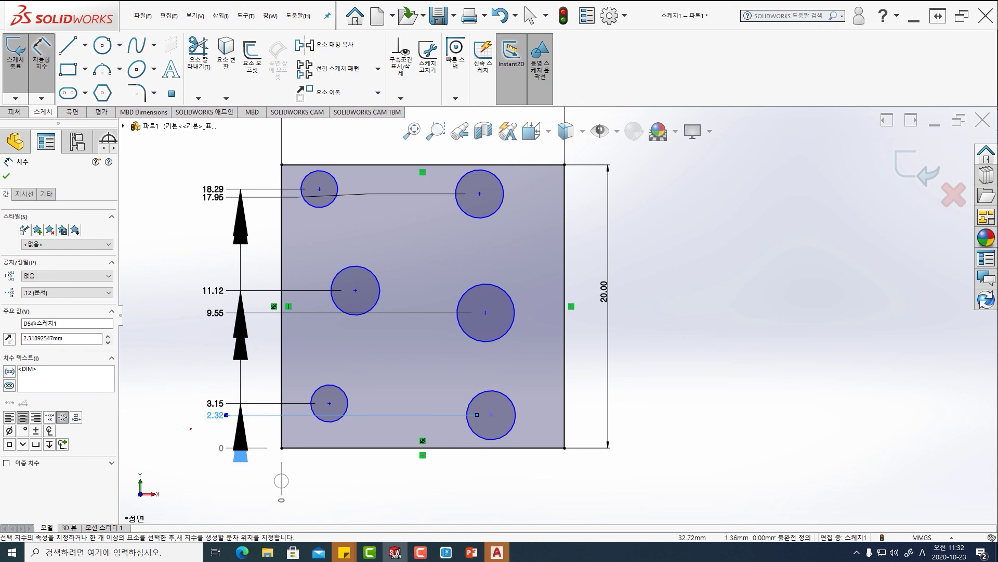
{"action": "key", "text": "ctrl+z"}
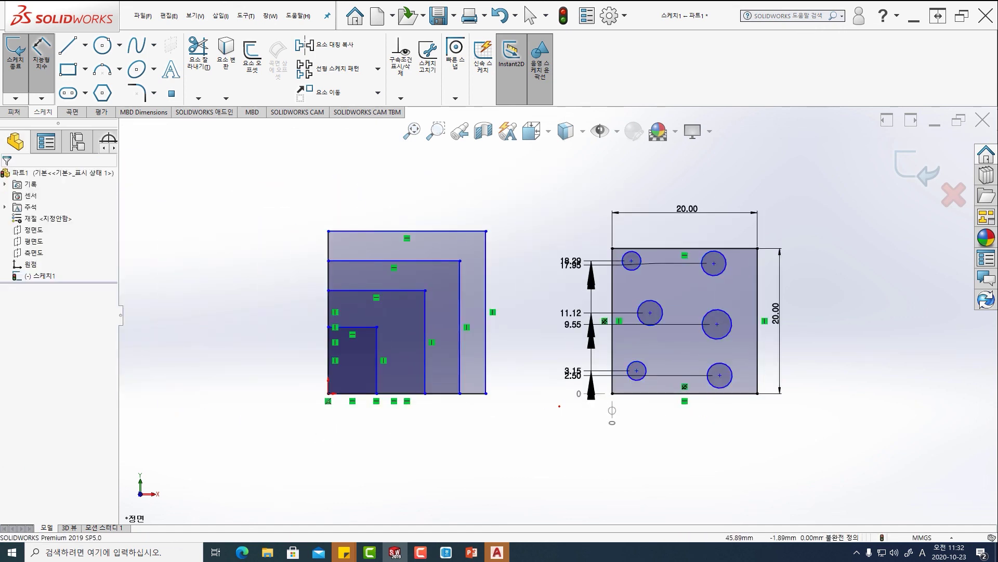
Examine the vertical ordinate dimensions beside the 20 mm square, especially the jogged extension line to the upper-right circle
{"action": "middle_click_drag", "start_coordinate": [559, 406], "coordinate": [363, 403], "text": "ctrl"}
{"action": "scroll", "coordinate": [385, 322], "scroll_direction": "up", "scroll_amount": 3}
{"action": "key", "text": "Escape"}
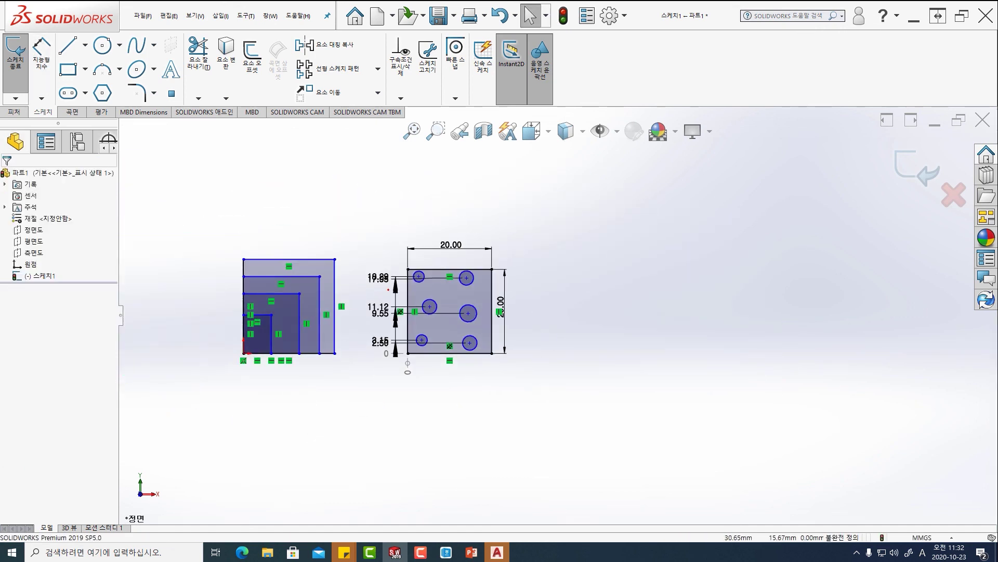
{"action": "scroll", "coordinate": [388, 289], "scroll_direction": "down", "scroll_amount": 5}
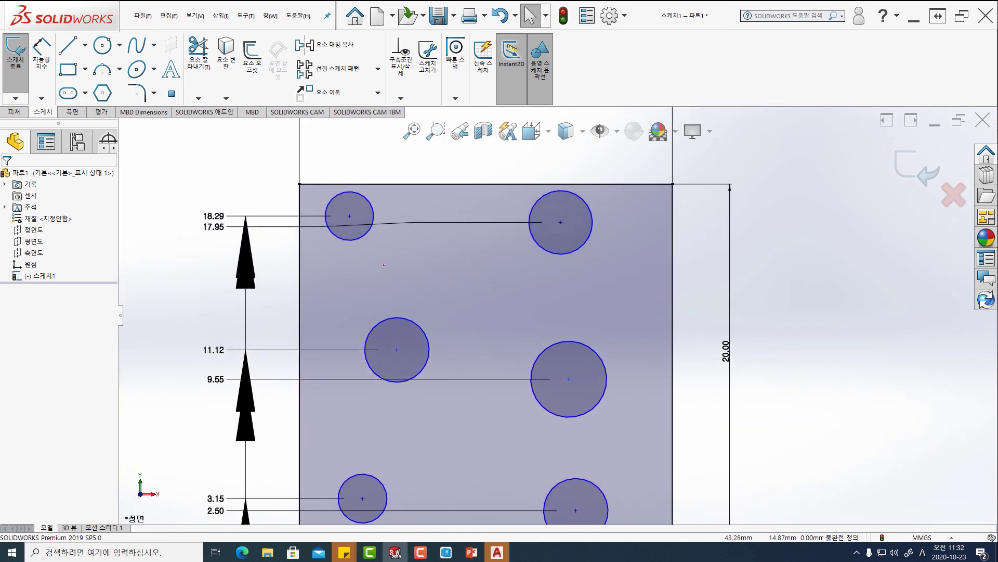
{"action": "scroll", "coordinate": [384, 265], "scroll_direction": "down", "scroll_amount": 3}
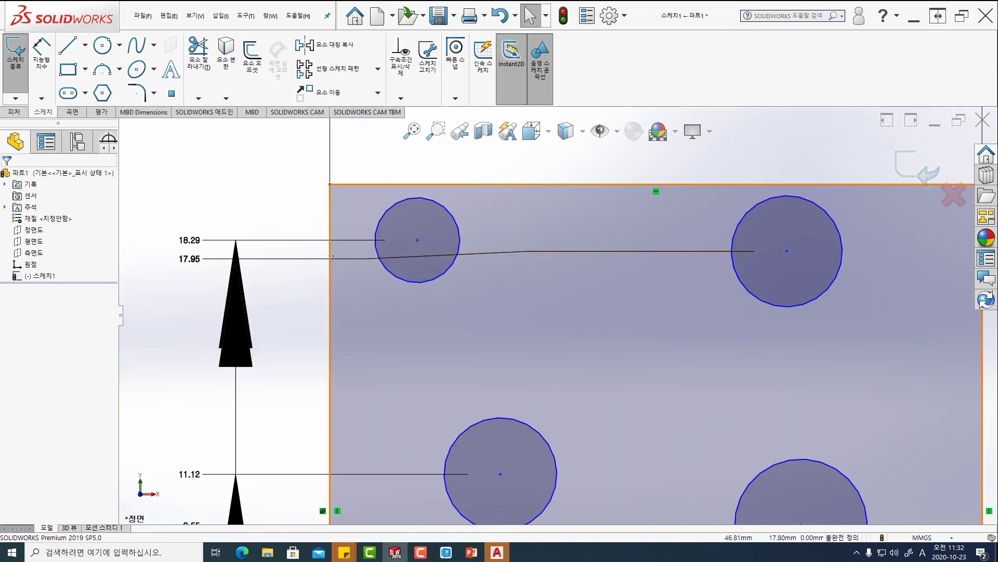
{"action": "scroll", "coordinate": [548, 315], "scroll_direction": "up", "scroll_amount": 1}
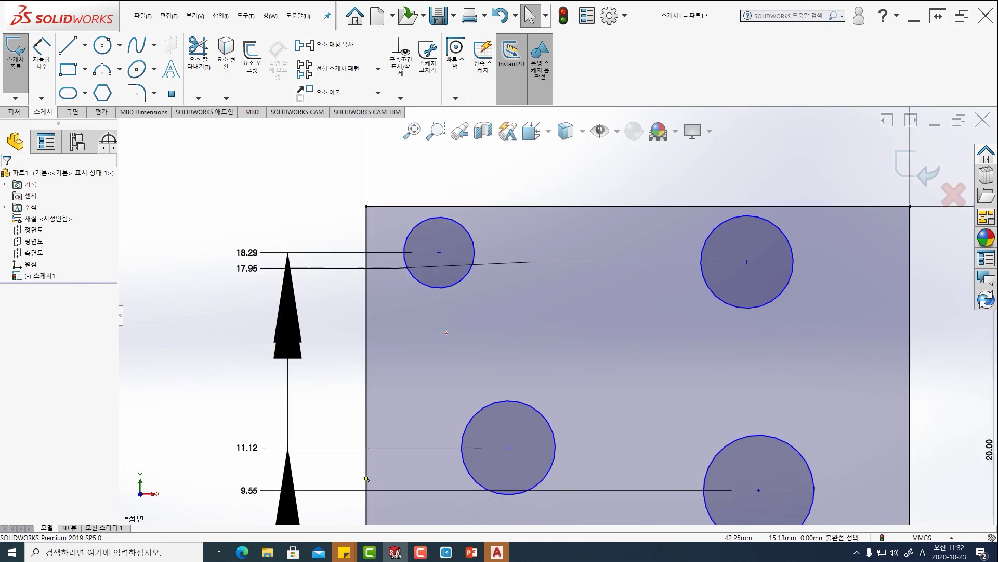
{"action": "scroll", "coordinate": [366, 477], "scroll_direction": "up", "scroll_amount": 3}
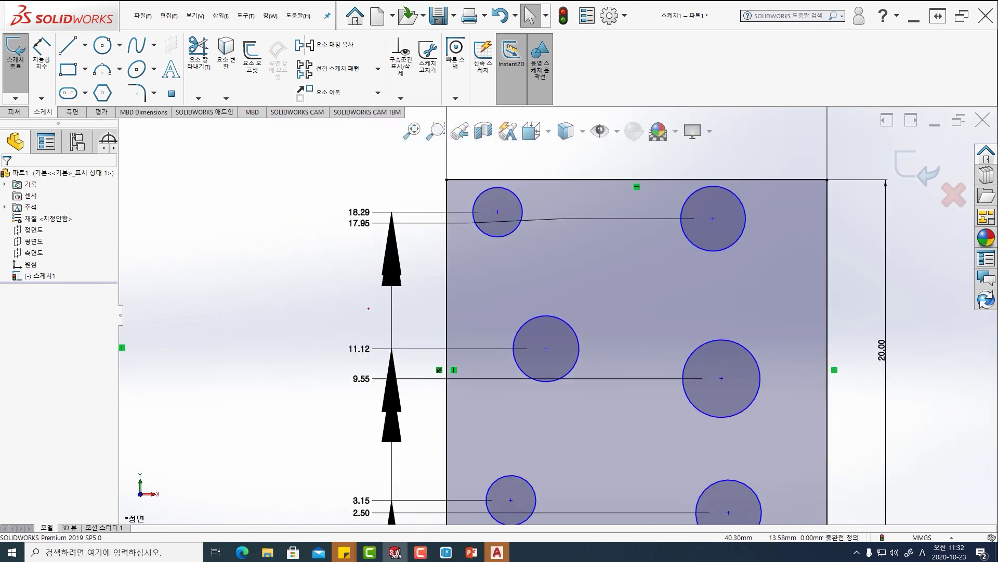
{"action": "middle_click_drag", "start_coordinate": [368, 308], "coordinate": [256, 231], "text": "ctrl"}
{"action": "scroll", "coordinate": [256, 260], "scroll_direction": "up", "scroll_amount": 1}
{"action": "middle_click_drag", "start_coordinate": [261, 290], "coordinate": [230, 291], "text": "ctrl"}
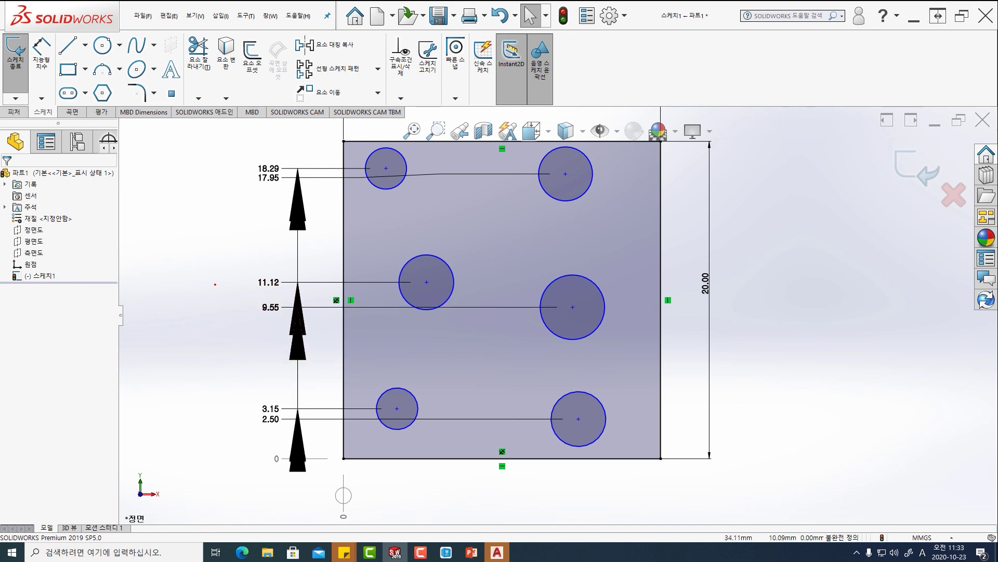
Set the unit precision of the middle-right circle's vertical ordinate dimension to three decimals (.123)
{"action": "left_click", "coordinate": [300, 332]}
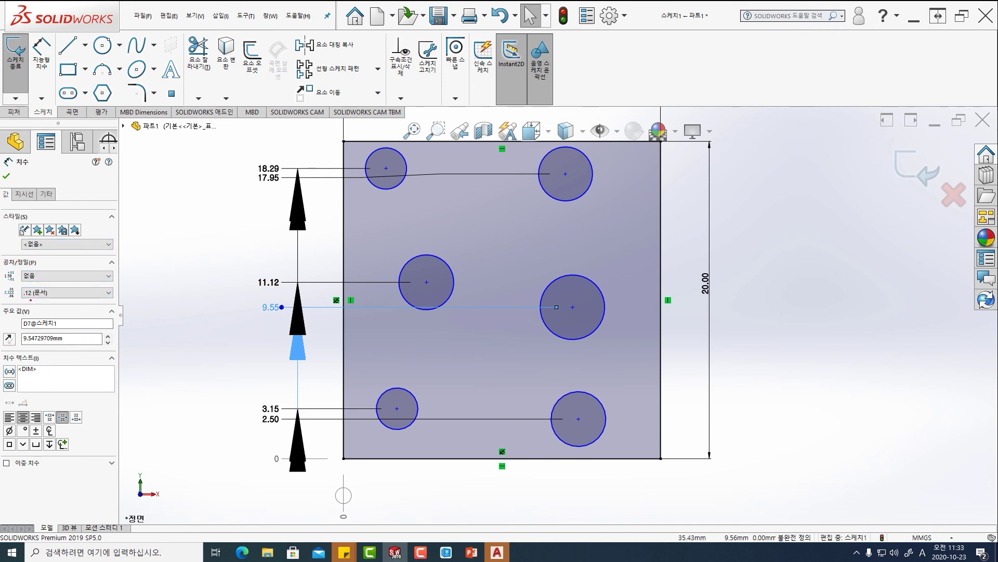
{"action": "left_click", "coordinate": [104, 274]}
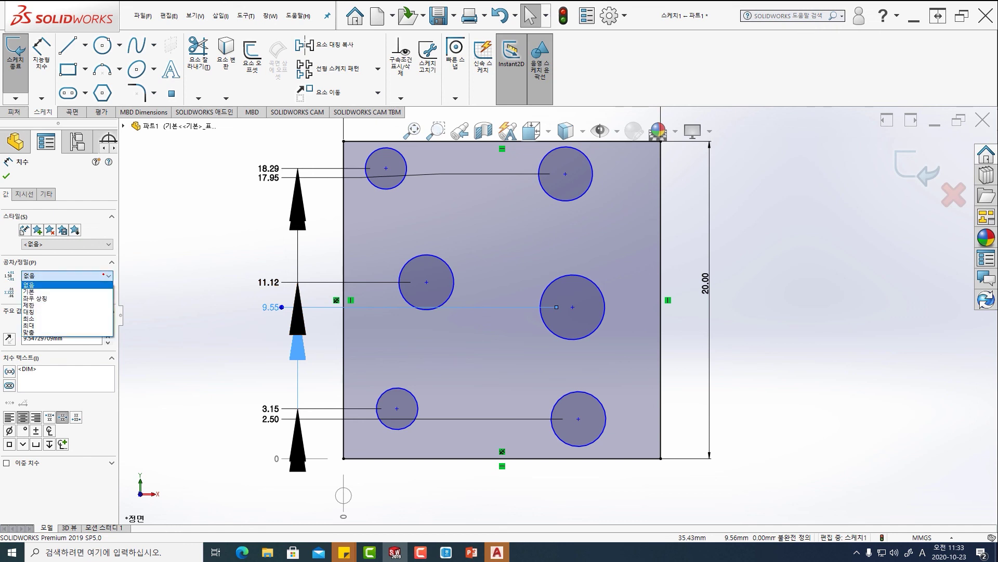
{"action": "left_click", "coordinate": [103, 274]}
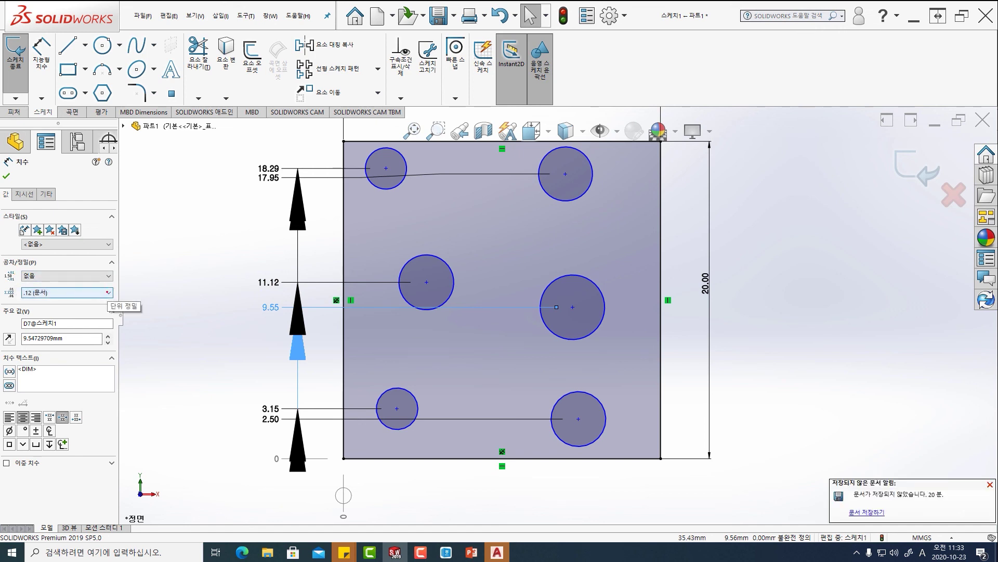
{"action": "left_click", "coordinate": [107, 293]}
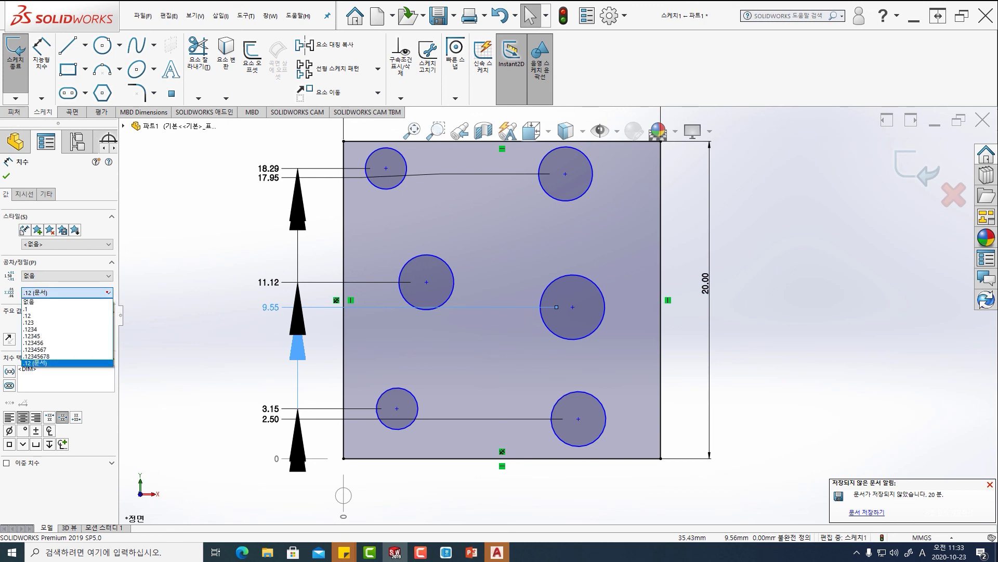
{"action": "left_click", "coordinate": [69, 322]}
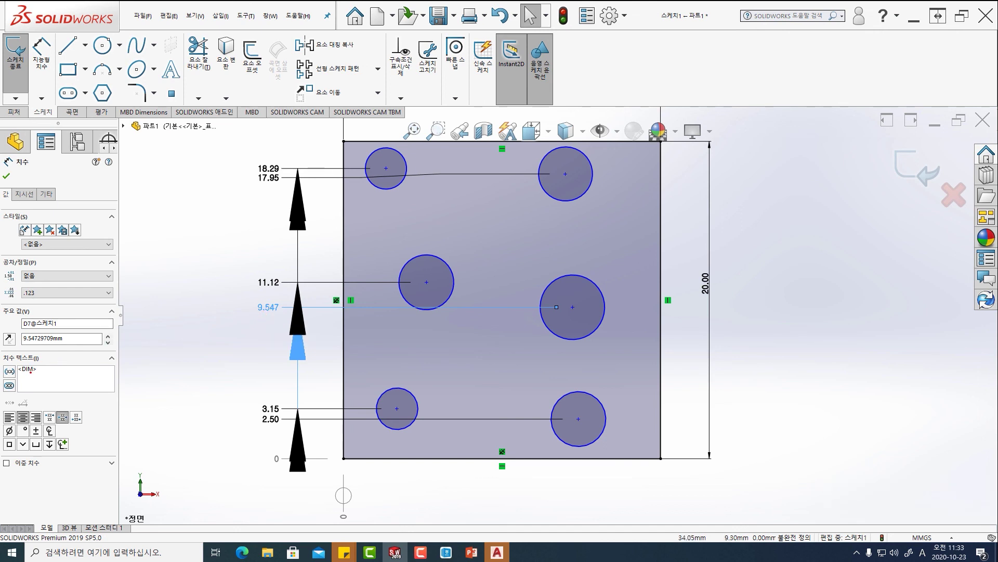
Try appending "x2" to the dimension text of the middle-right circle's ordinate dimension, and remove it
{"action": "left_click", "coordinate": [51, 378]}
{"action": "type", "text": "x2"}
{"action": "key", "text": "BackSpace"}
{"action": "key", "text": "BackSpace"}
Review the arrowhead styles, leader settings and other options of the middle-right circle's ordinate dimension
{"action": "left_click", "coordinate": [26, 194]}
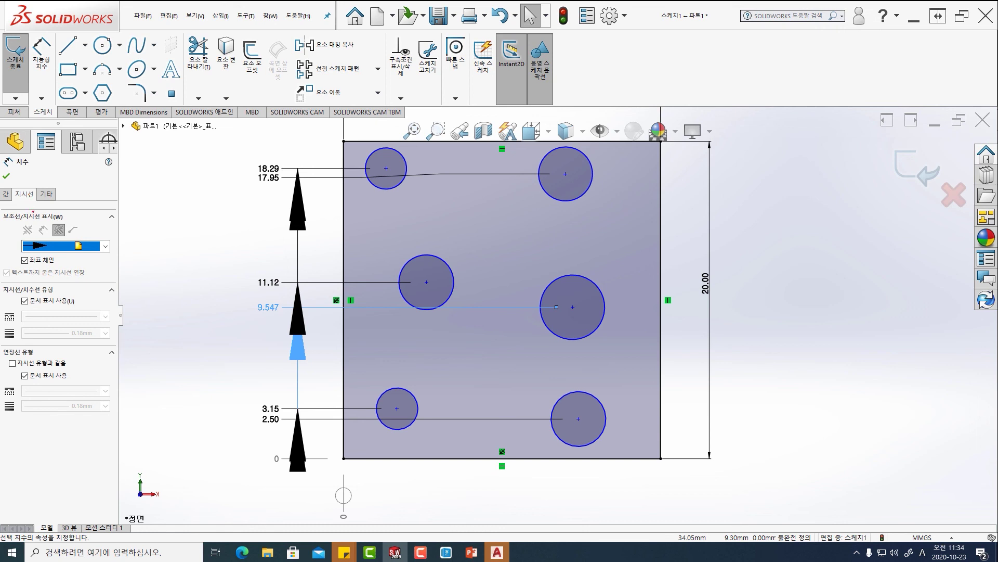
{"action": "left_click", "coordinate": [105, 245]}
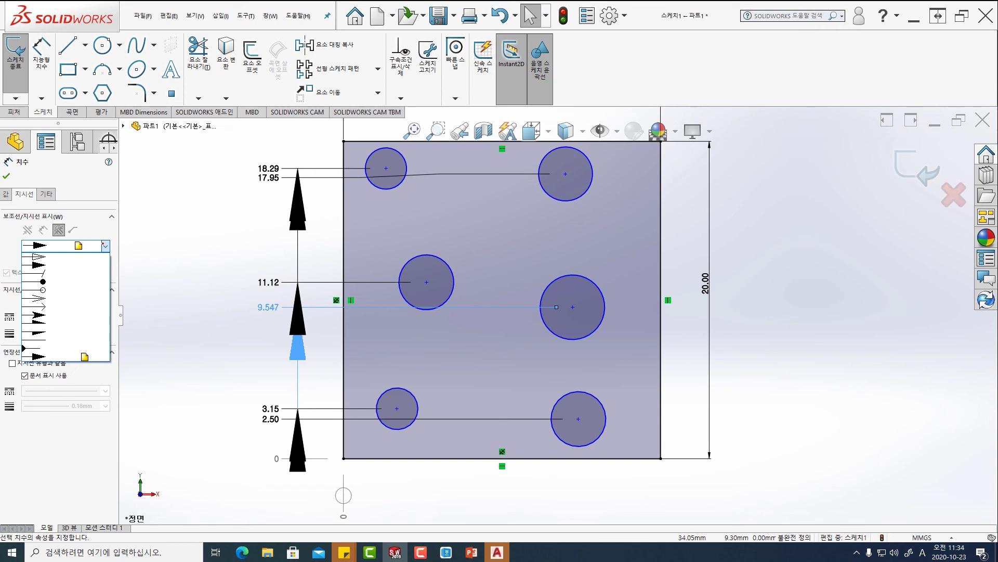
{"action": "left_click", "coordinate": [104, 245]}
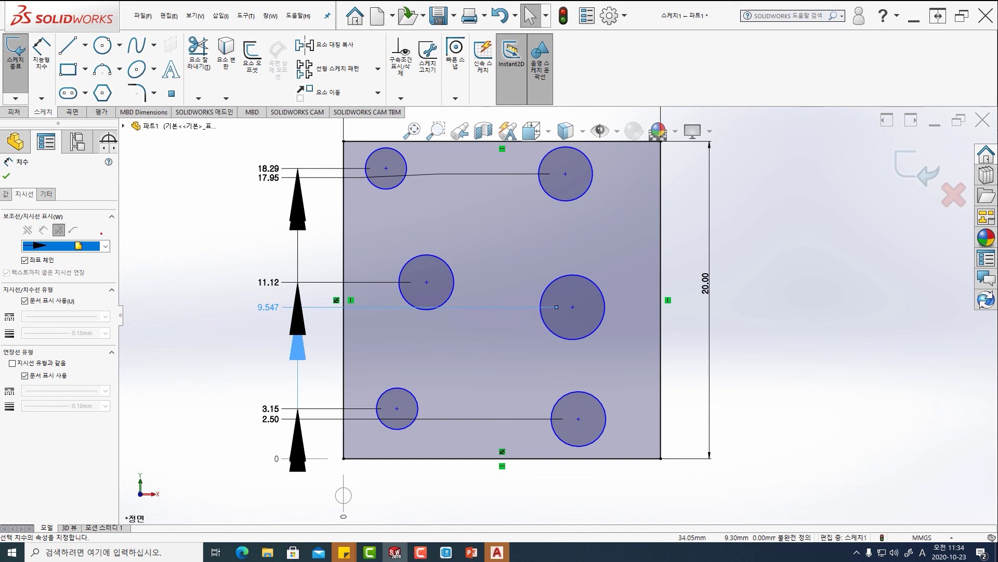
{"action": "left_click", "coordinate": [48, 193]}
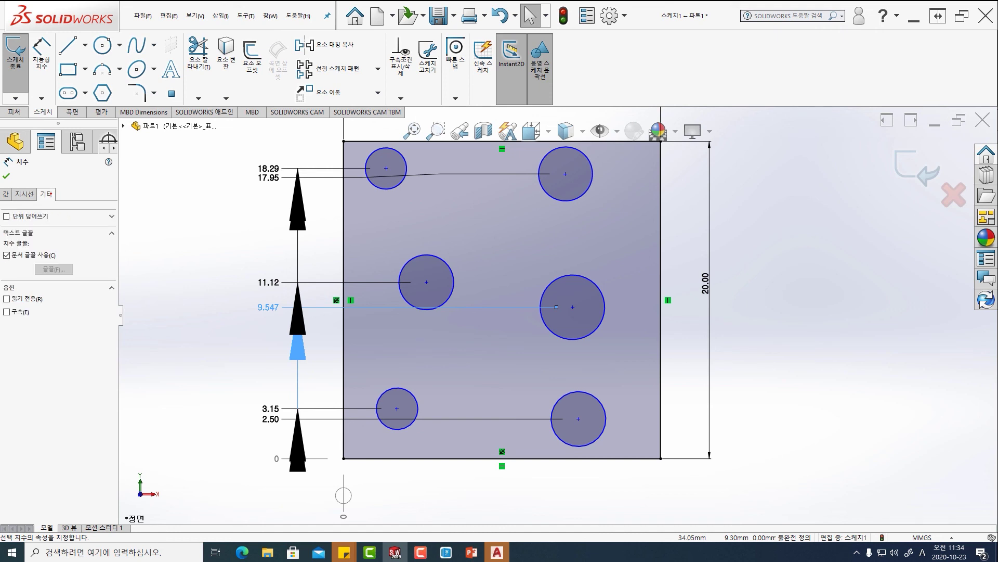
{"action": "left_click", "coordinate": [24, 194]}
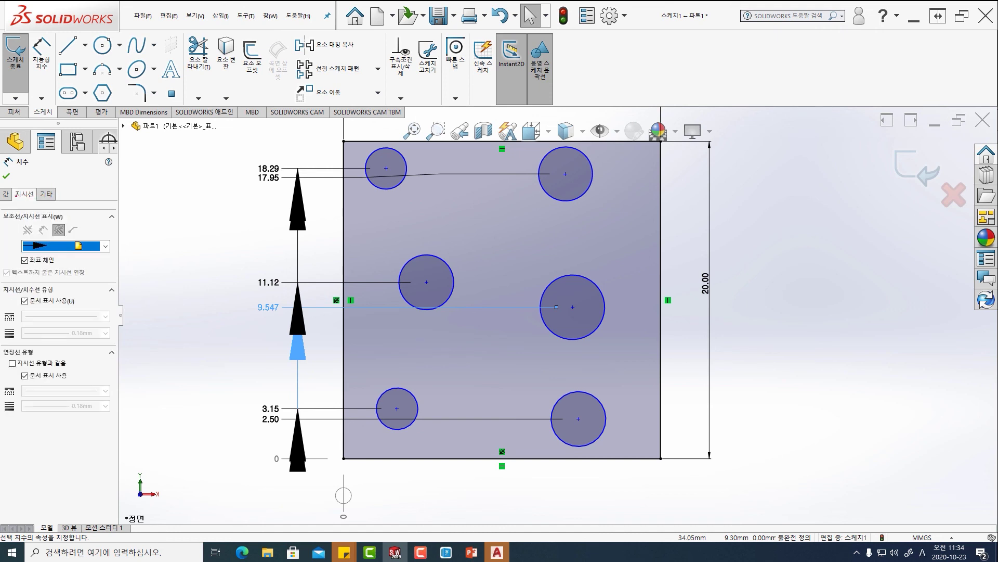
{"action": "left_click", "coordinate": [6, 194]}
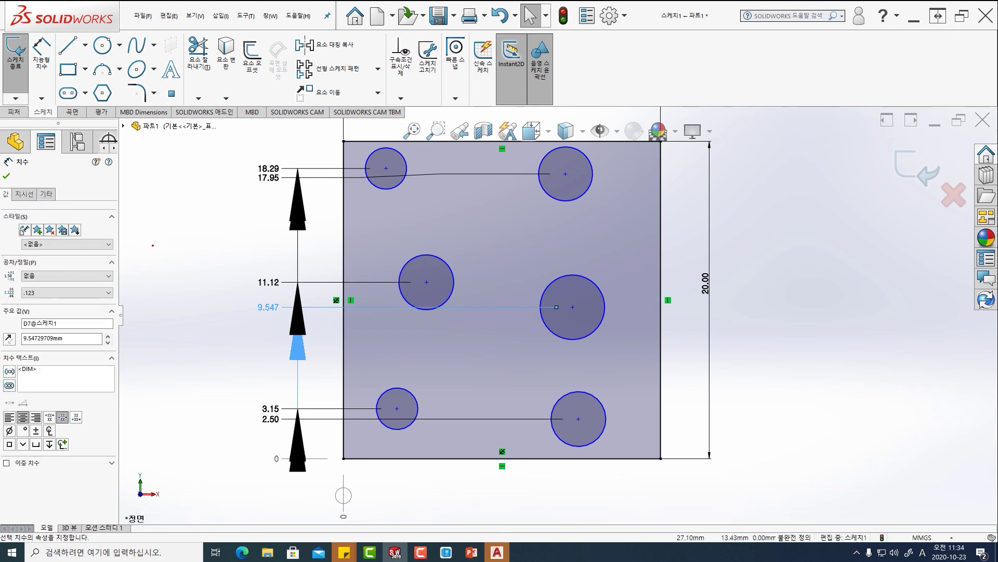
{"action": "scroll", "coordinate": [558, 316], "scroll_direction": "up", "scroll_amount": 1}
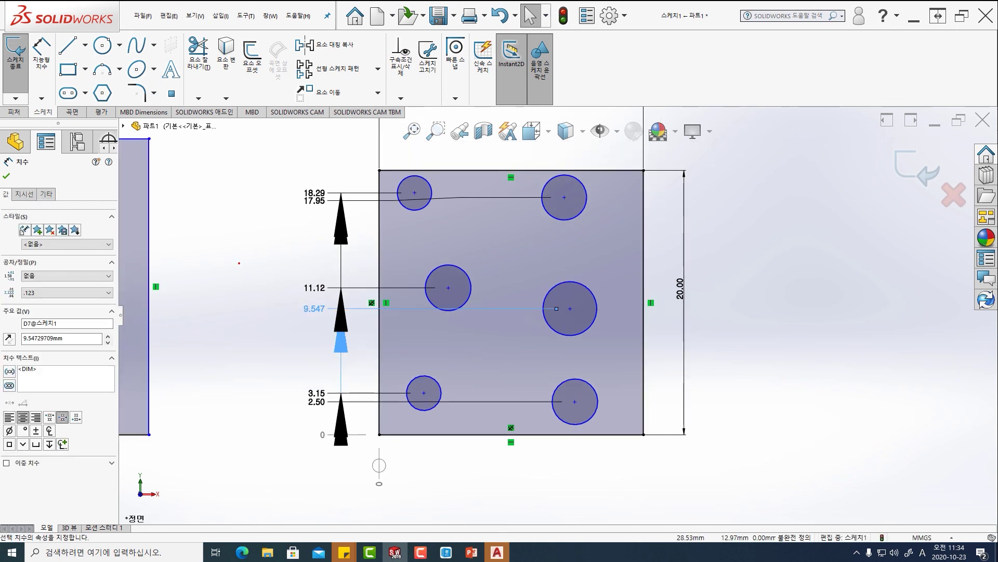